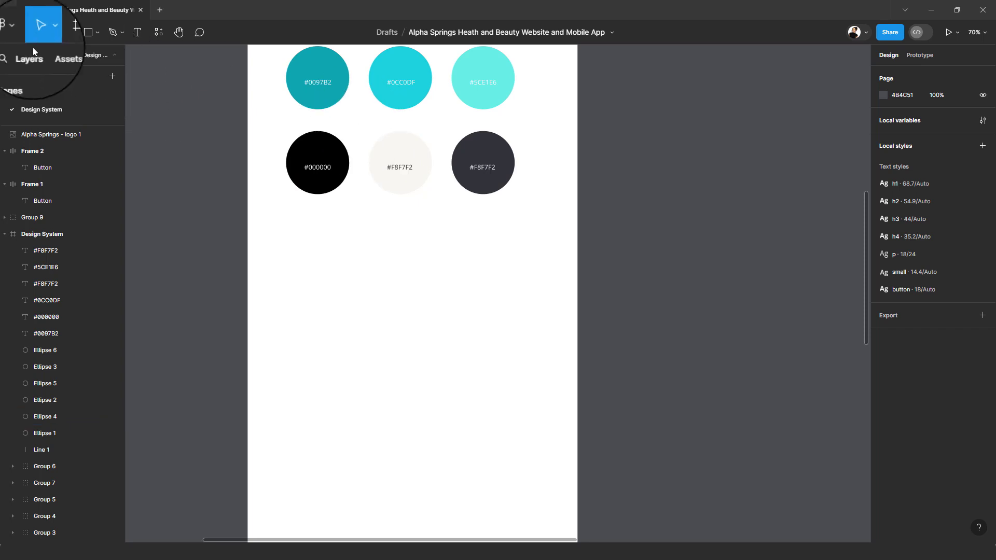
# Step: Search the plugins for "icons", run IconScout, and place its window beside the Design System frame
pyautogui.click(22, 34)
pyautogui.moveTo(64, 174)
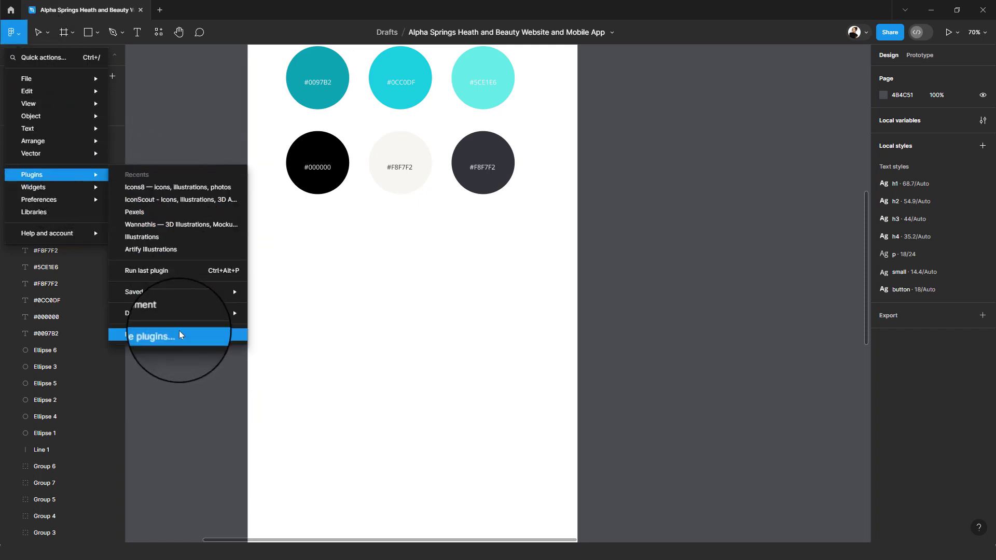
pyautogui.click(181, 335)
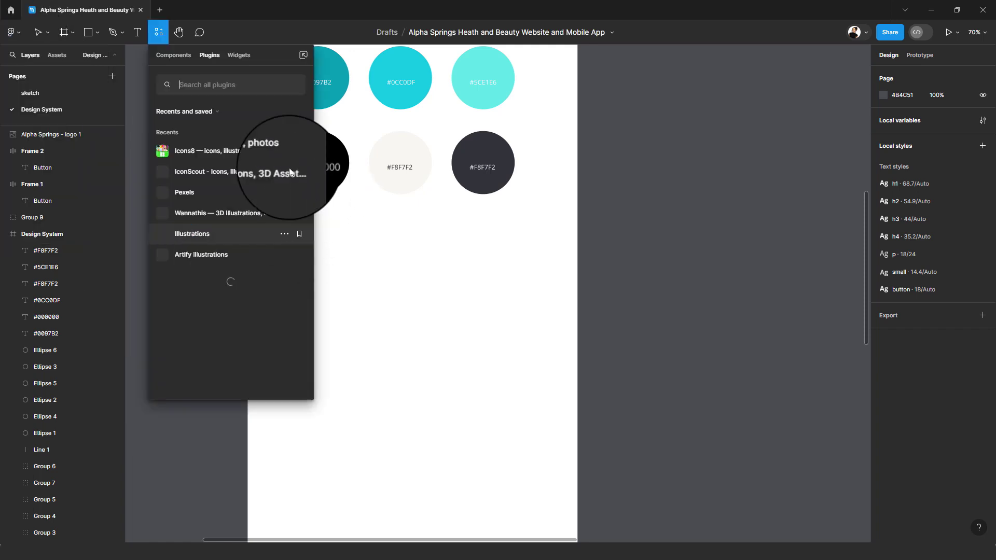
pyautogui.click(228, 79)
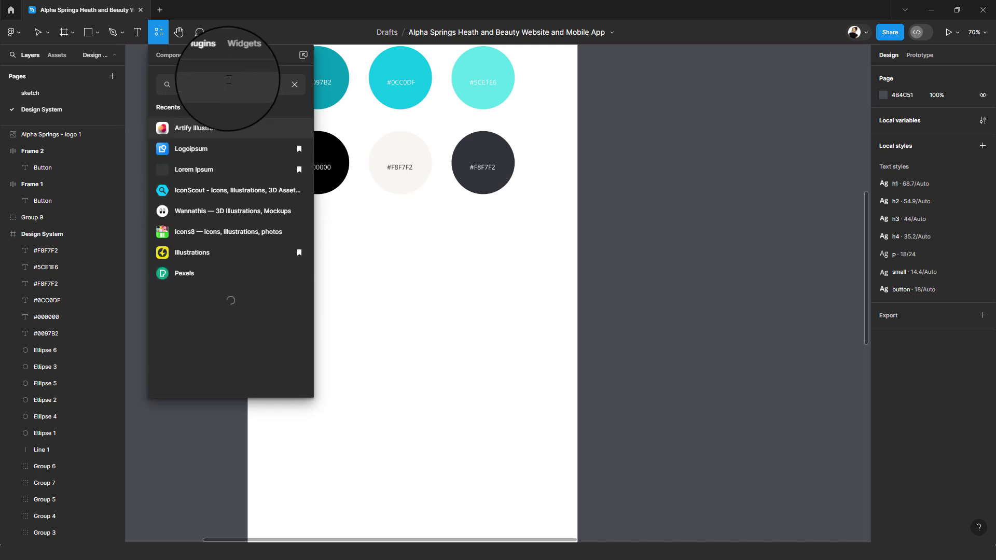
pyautogui.write('icons')
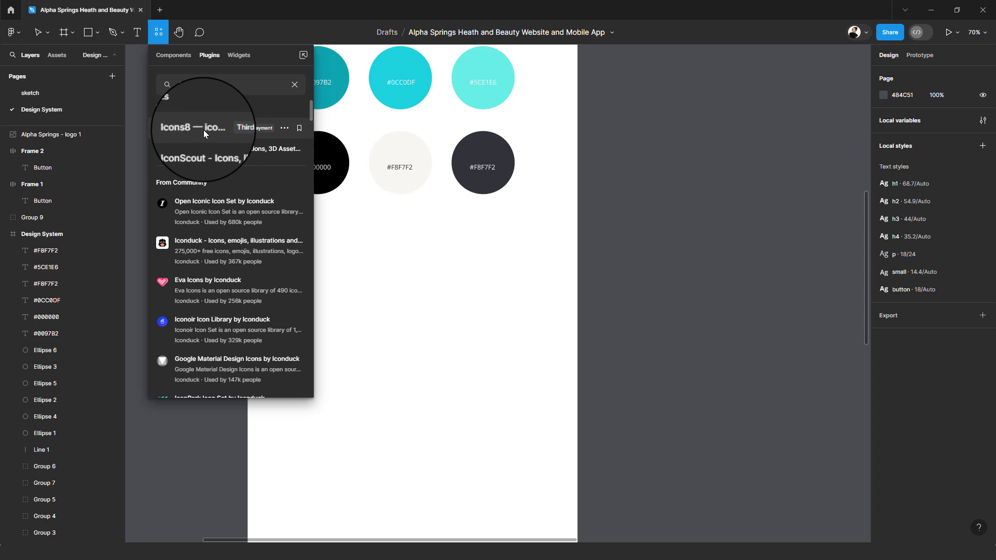
pyautogui.write('icons')
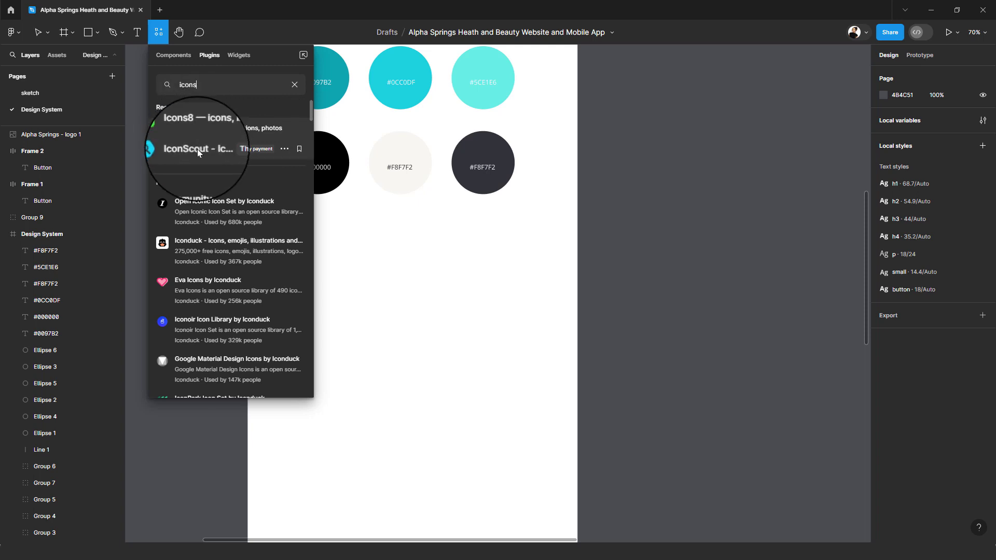
pyautogui.click(198, 149)
pyautogui.moveTo(238, 143); pyautogui.dragTo(706, 88)
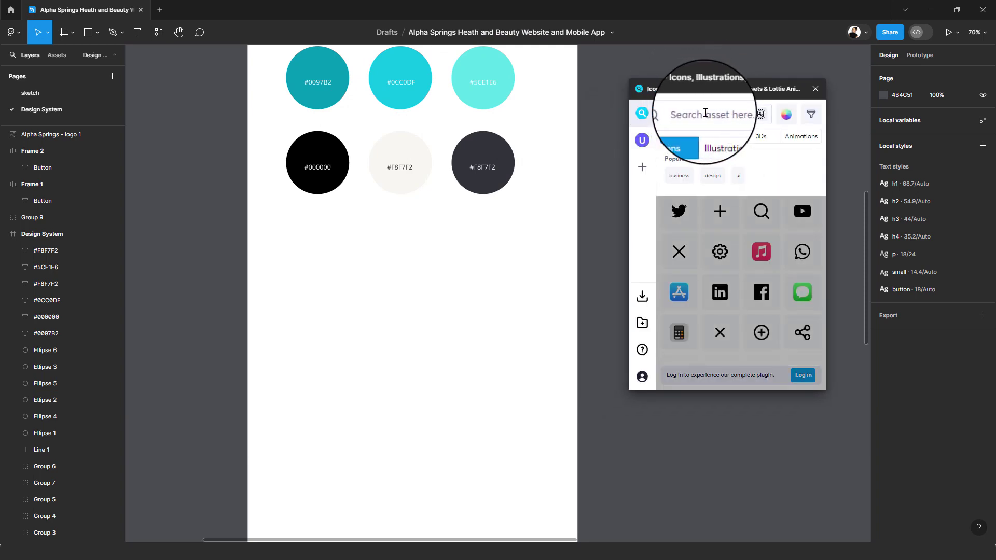
pyautogui.moveTo(710, 89); pyautogui.dragTo(692, 85)
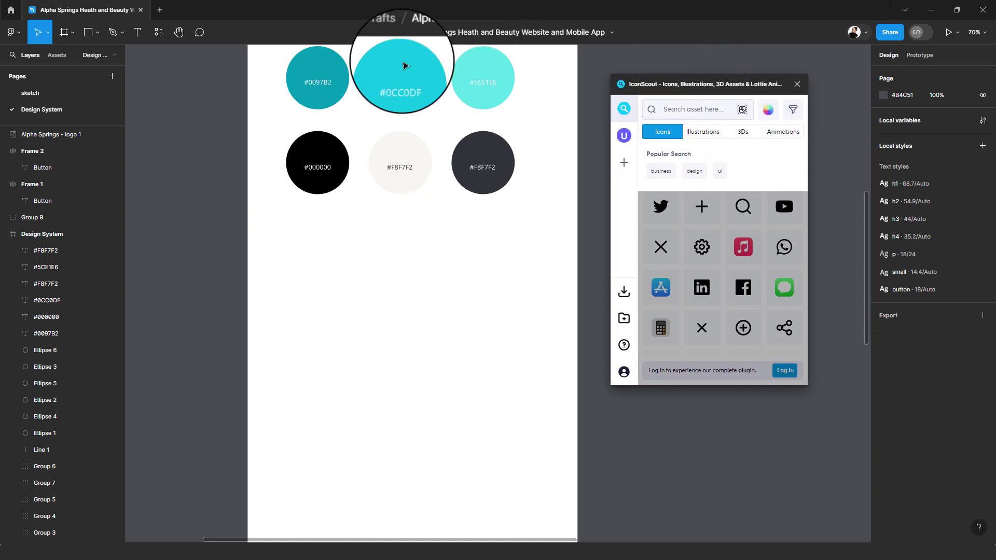
# Step: Copy the login screen sketch image from the sketch page and paste it beside the Design System frame on the Design System page
pyautogui.click(65, 96)
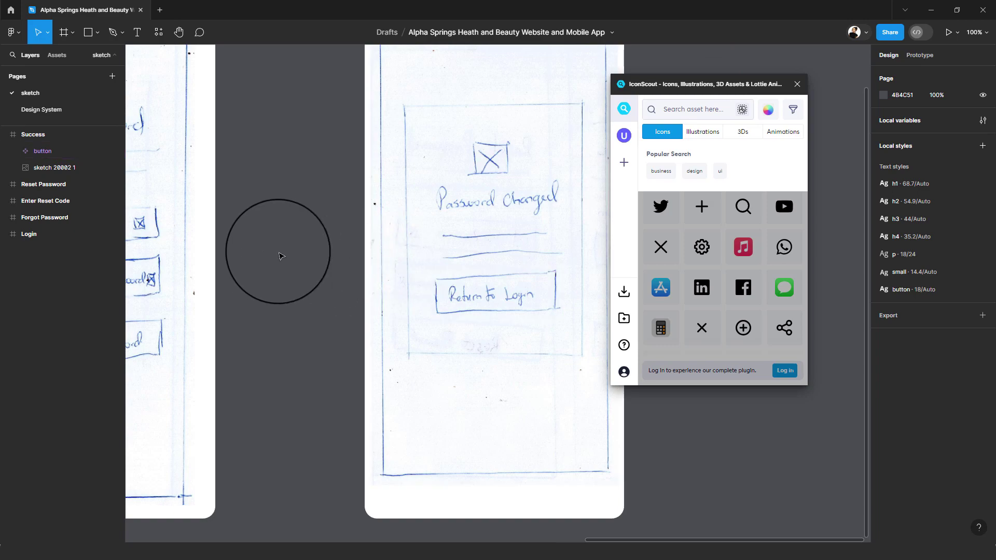
pyautogui.scroll(-4, 274, 252)
pyautogui.hscroll(-10, 179, 223)
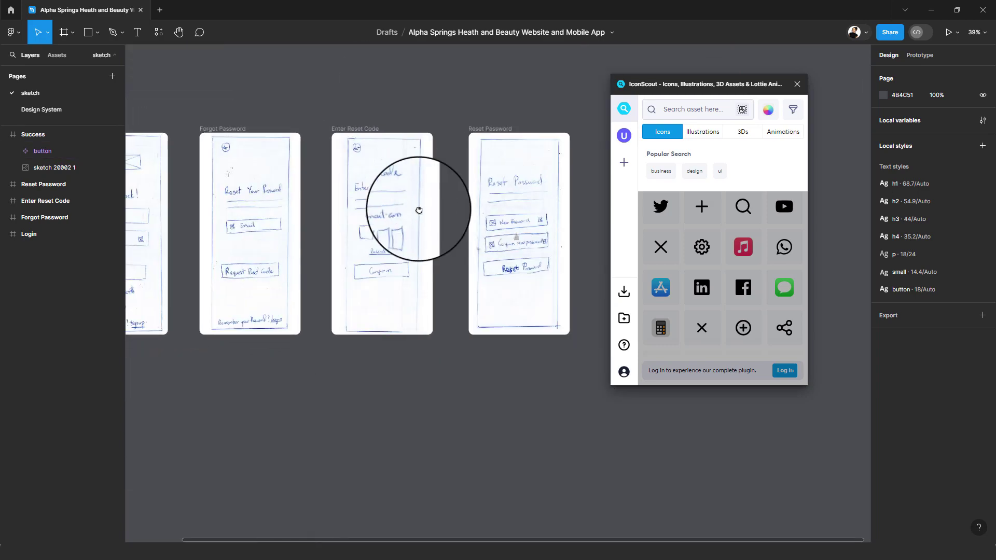
pyautogui.scroll(5, 260, 228)
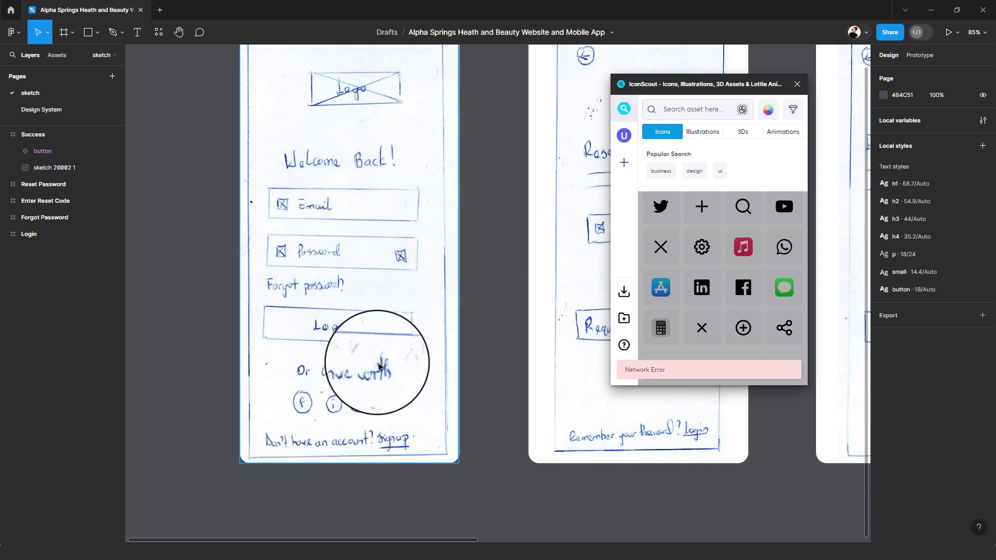
pyautogui.click(311, 162)
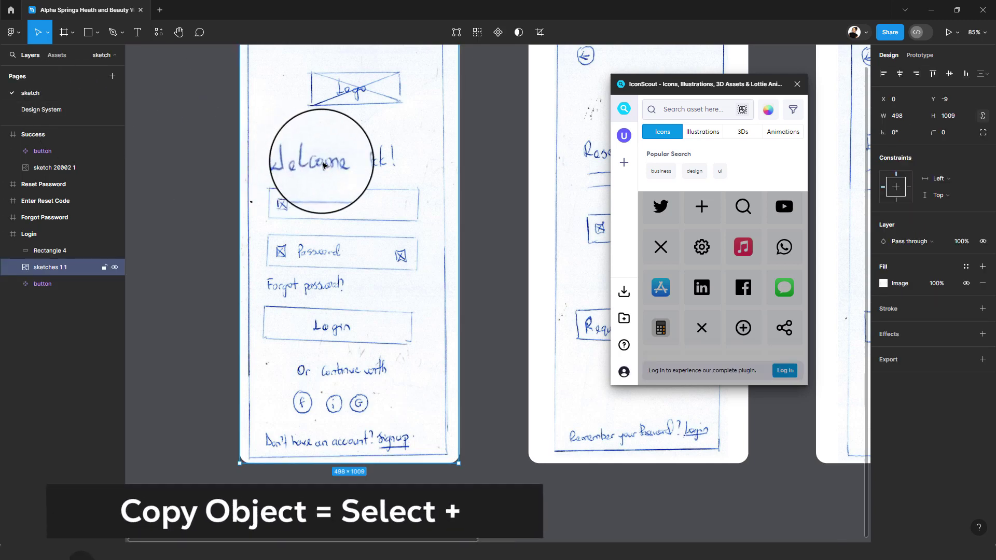
pyautogui.hotkey('ctrl', 'c')
pyautogui.click(44, 110)
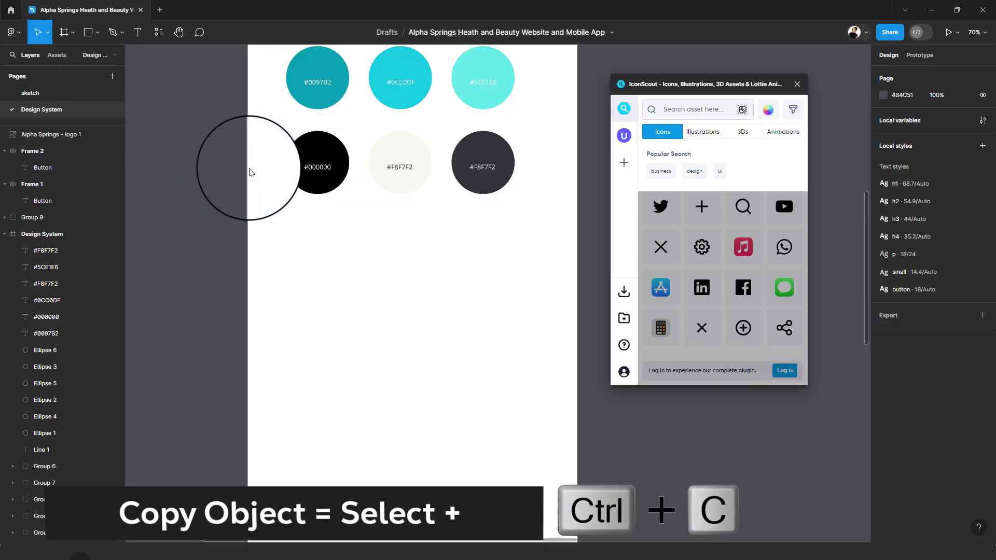
pyautogui.scroll(-3, 249, 170)
pyautogui.moveTo(203, 174); pyautogui.dragTo(268, 158)
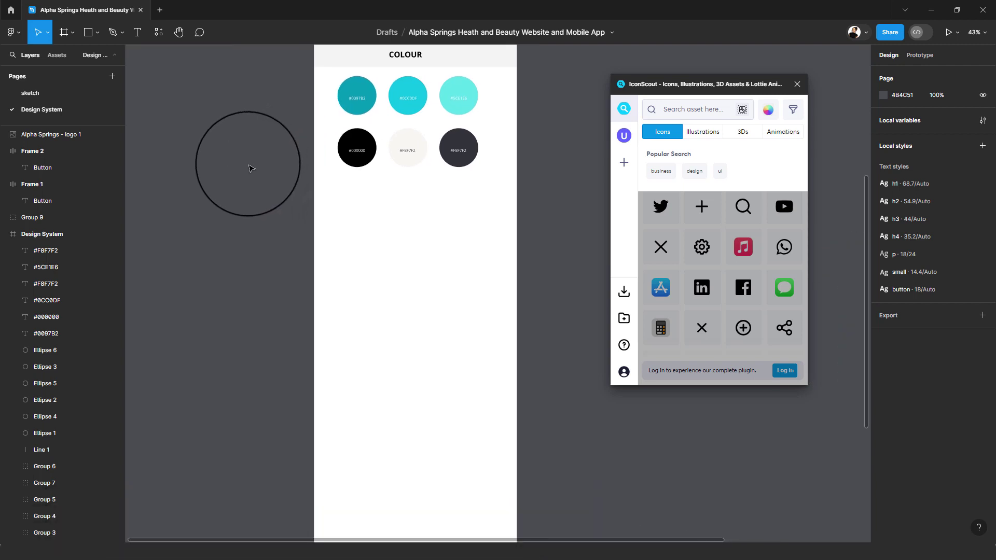
pyautogui.hotkey('ctrl', 'v')
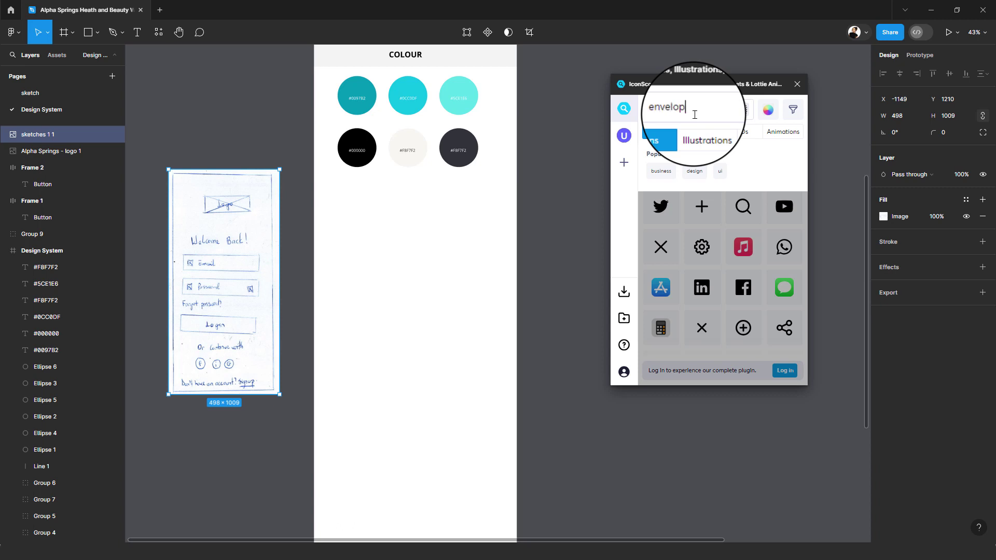
# Step: Search IconScout's icons for "envelop", look through the results, and close the plugin
pyautogui.press('Return')
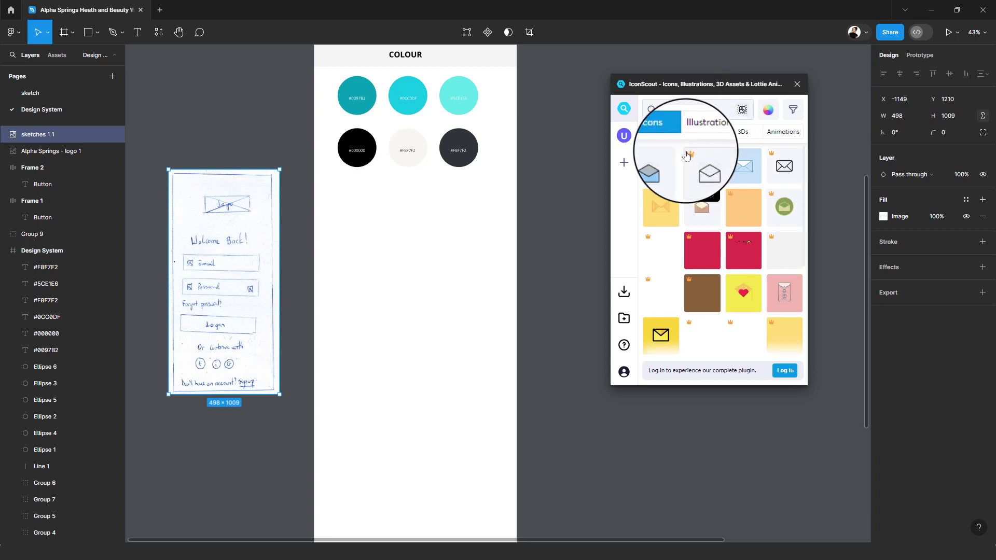
pyautogui.scroll(-3, 740, 277)
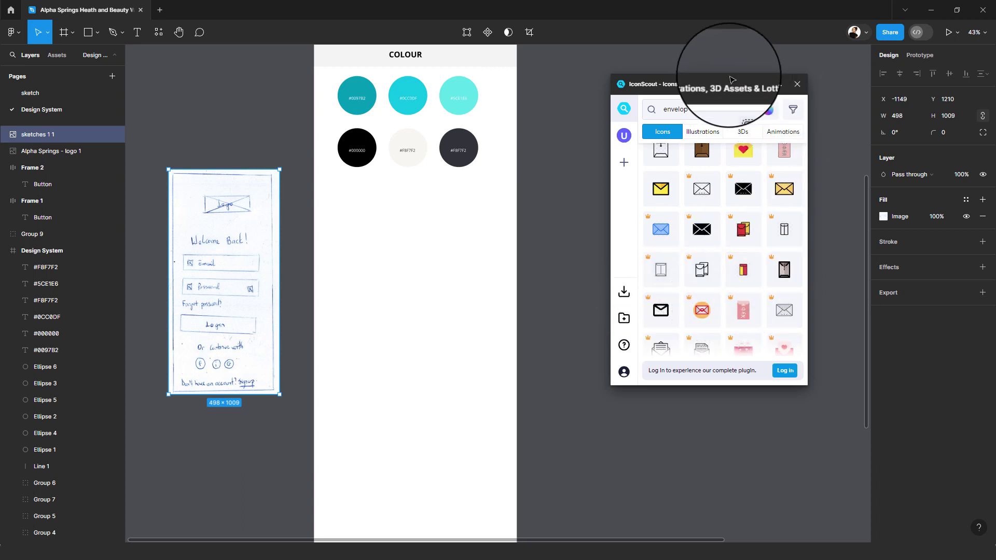
pyautogui.moveTo(730, 79); pyautogui.dragTo(644, 27)
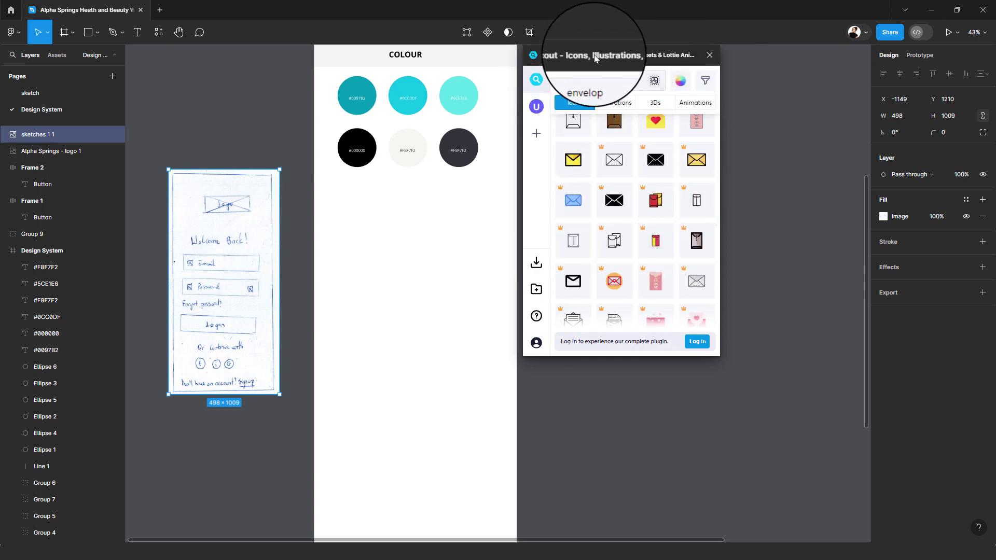
pyautogui.moveTo(595, 59); pyautogui.dragTo(645, 60)
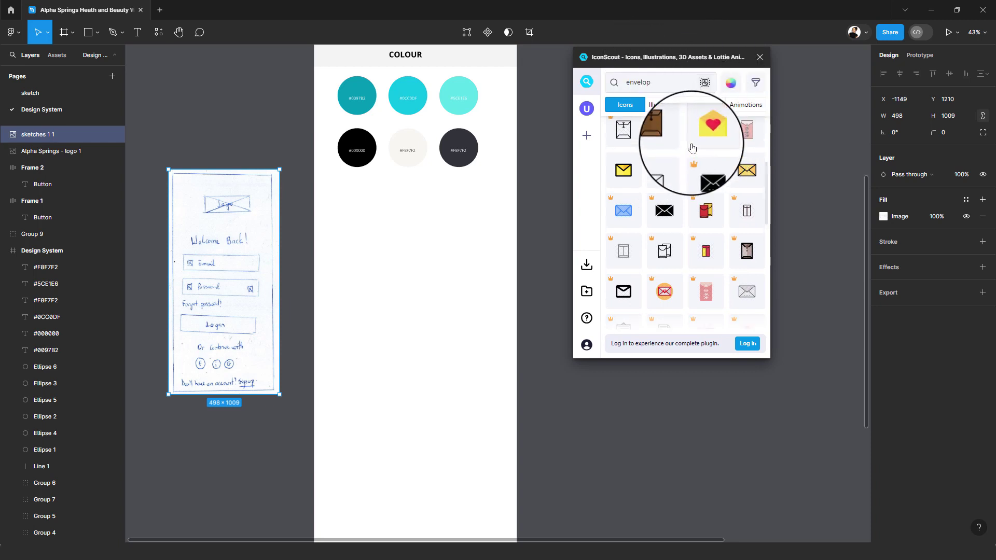
pyautogui.scroll(3, 693, 148)
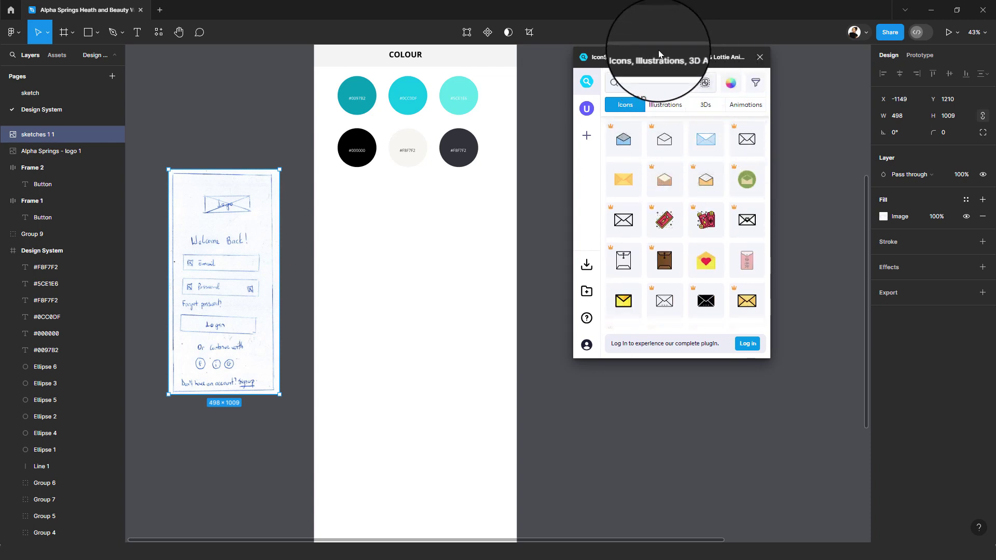
pyautogui.click(759, 58)
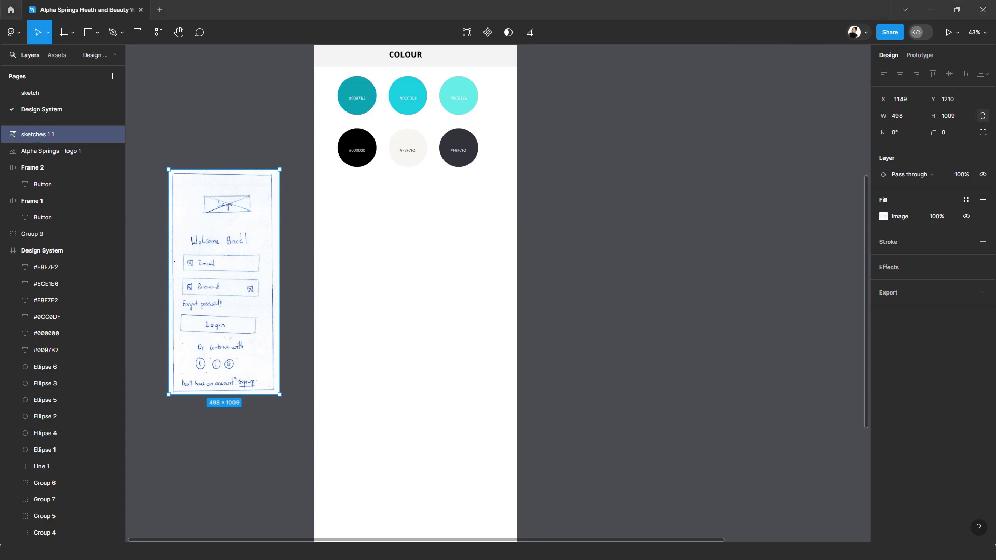
# Step: Switch to the Icons8 icon library, search for "envelop", and place the open envelope icon below the colour swatches
pyautogui.moveTo(0, 73); pyautogui.dragTo(699, 110)
pyautogui.click(699, 110)
pyautogui.write('envel')
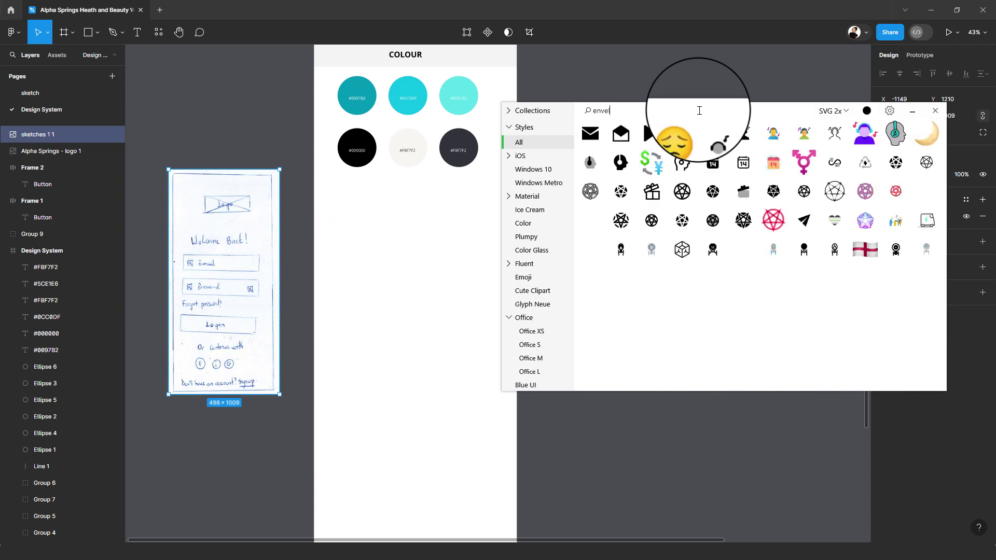
pyautogui.write('op')
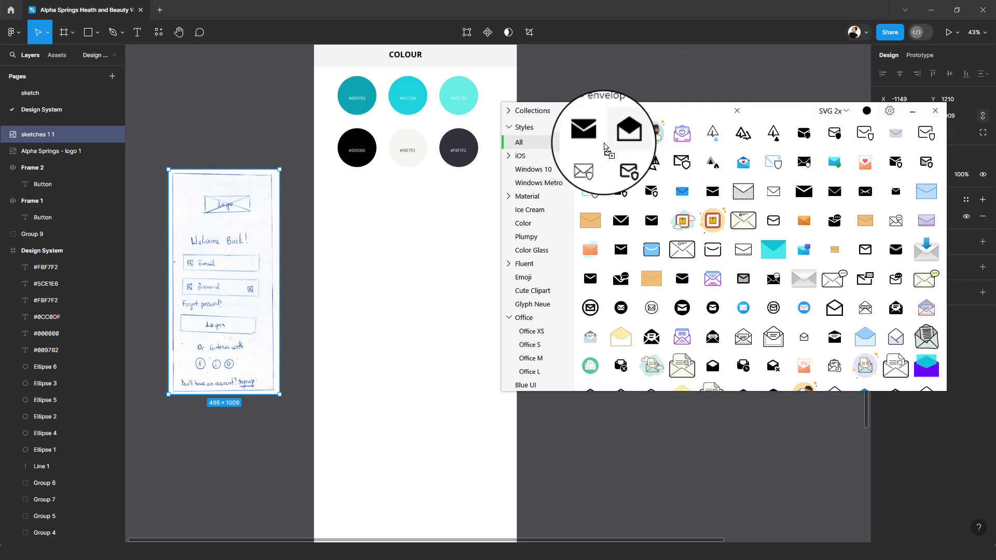
pyautogui.moveTo(619, 139); pyautogui.dragTo(358, 248)
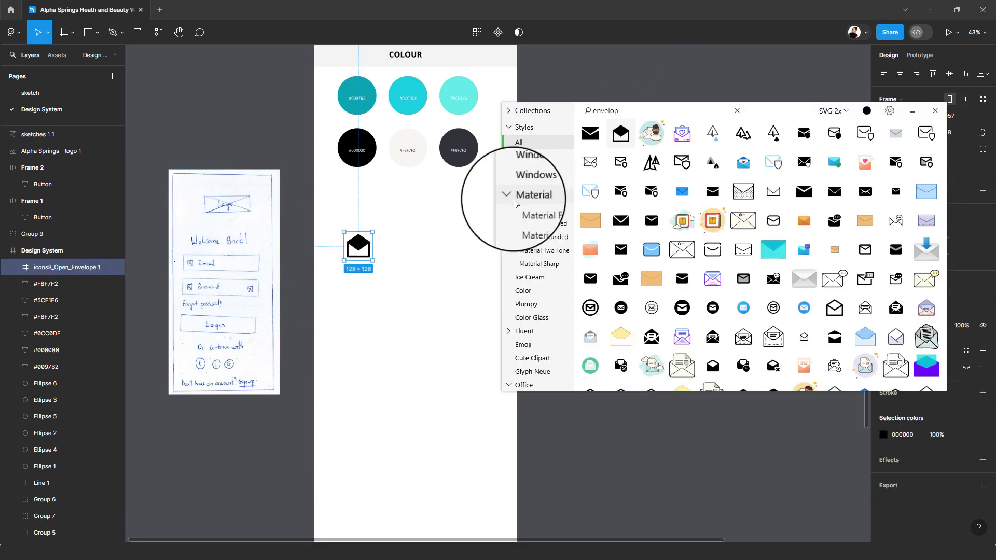
# Step: Replace the placed open envelope with the closed envelope icon from the Material Outlined style
pyautogui.click(543, 198)
pyautogui.click(545, 231)
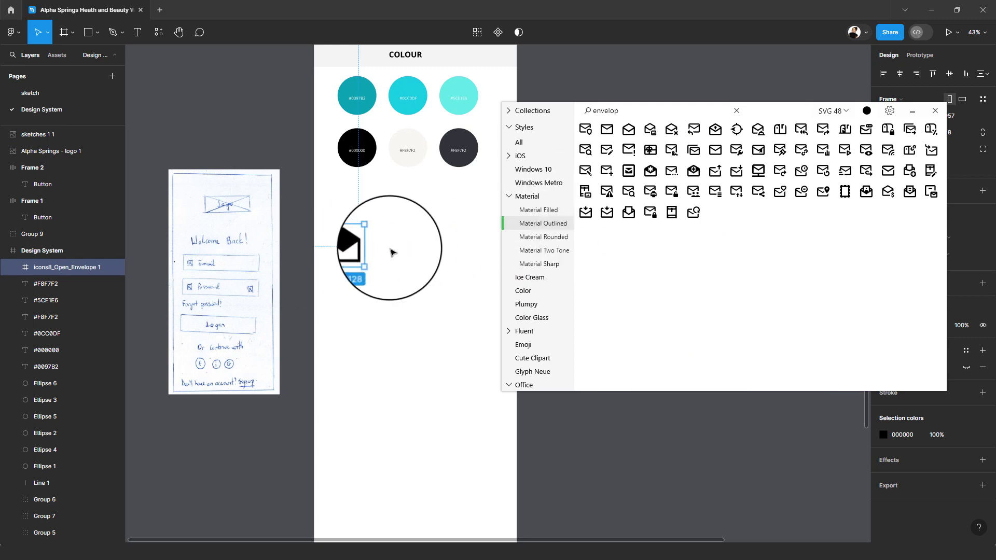
pyautogui.click(353, 258)
pyautogui.press('Delete')
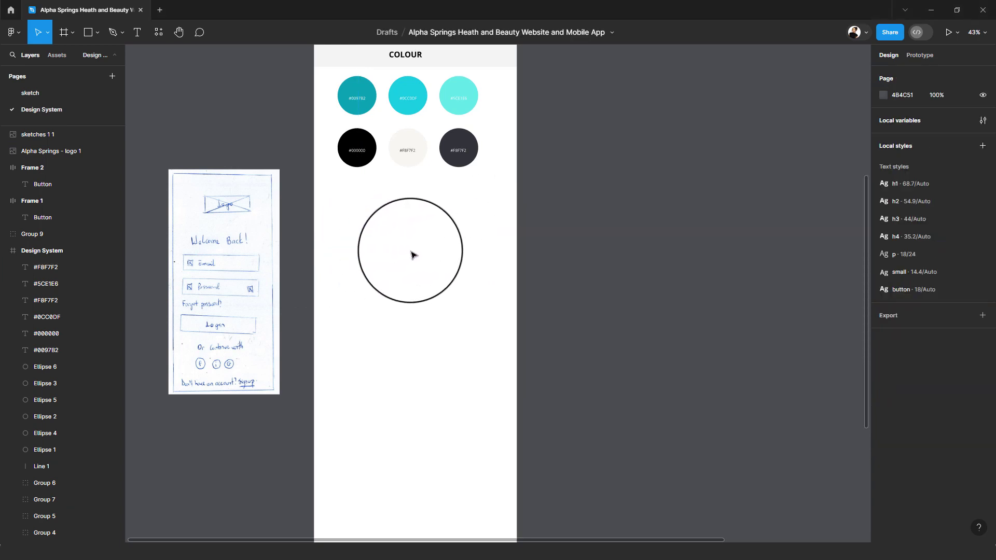
pyautogui.click(234, 558)
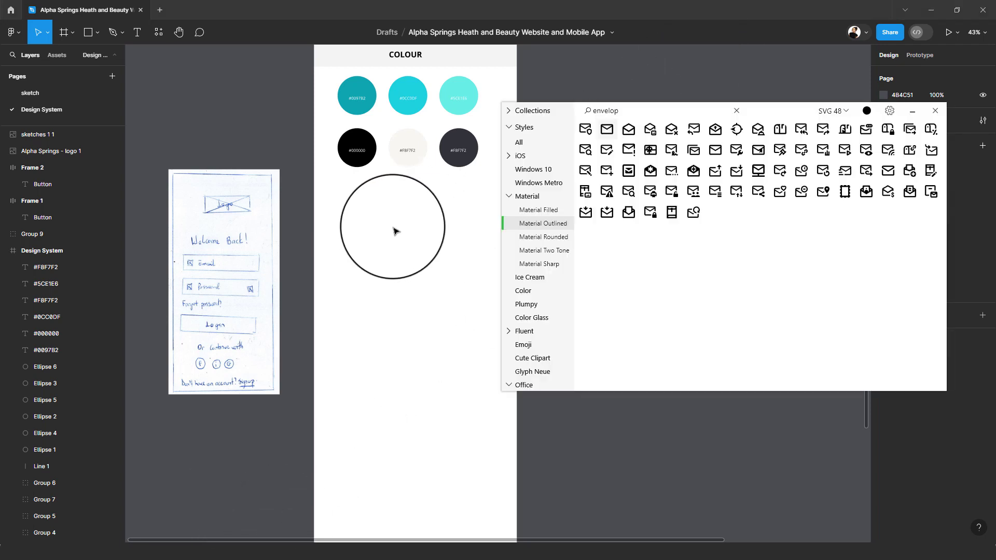
pyautogui.moveTo(418, 222); pyautogui.dragTo(394, 227)
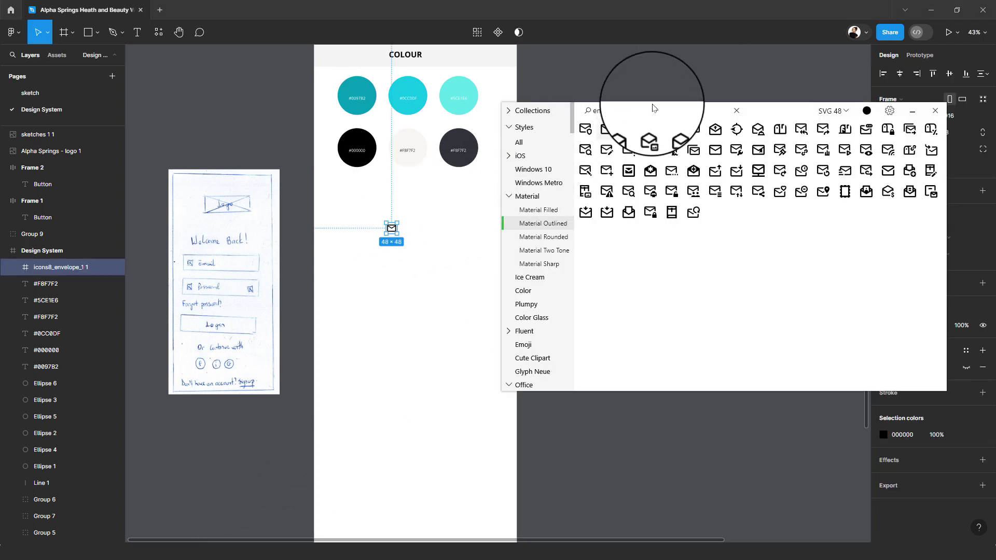
# Step: Search the icon library for "phone" and place the handset icon beside the envelope icon
pyautogui.doubleClick(634, 111)
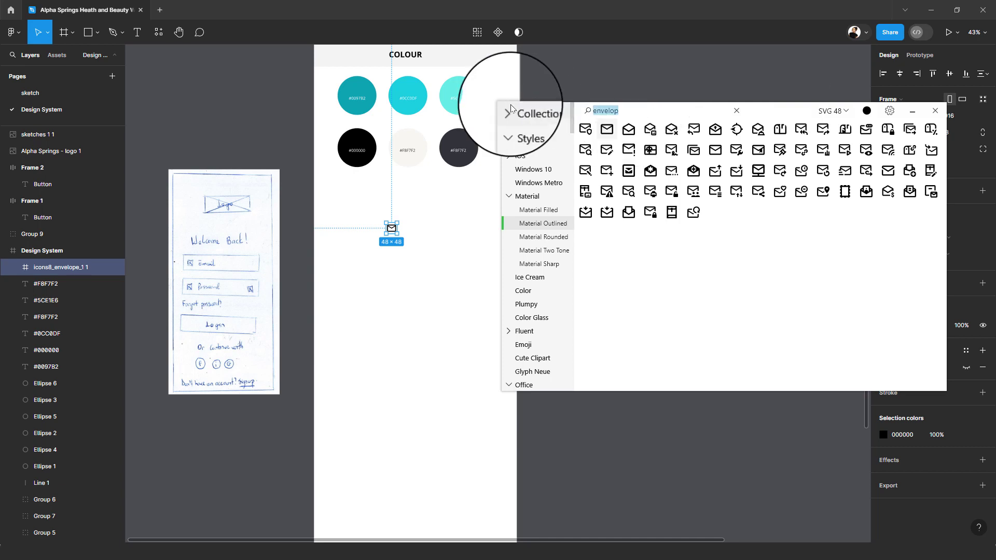
pyautogui.write('phone')
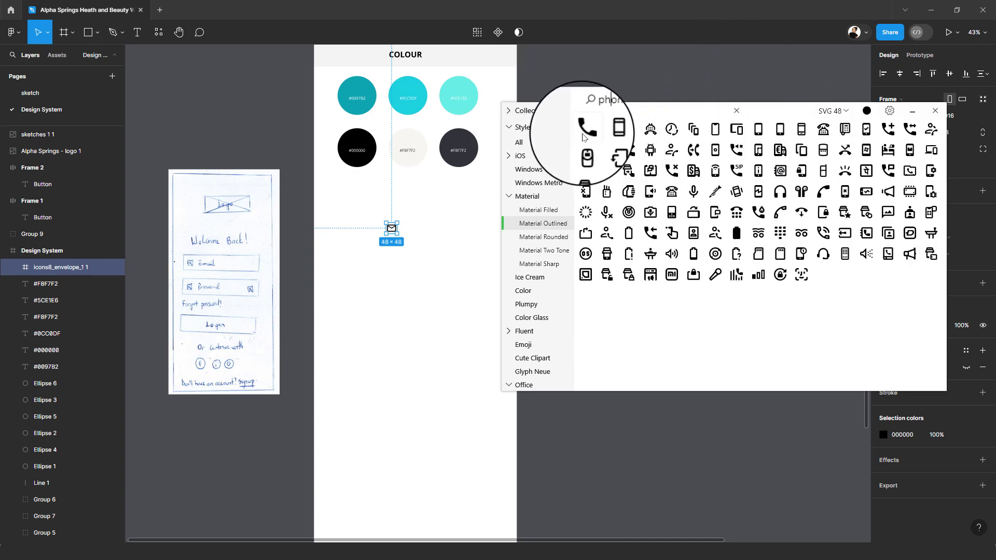
pyautogui.moveTo(586, 129); pyautogui.dragTo(431, 232)
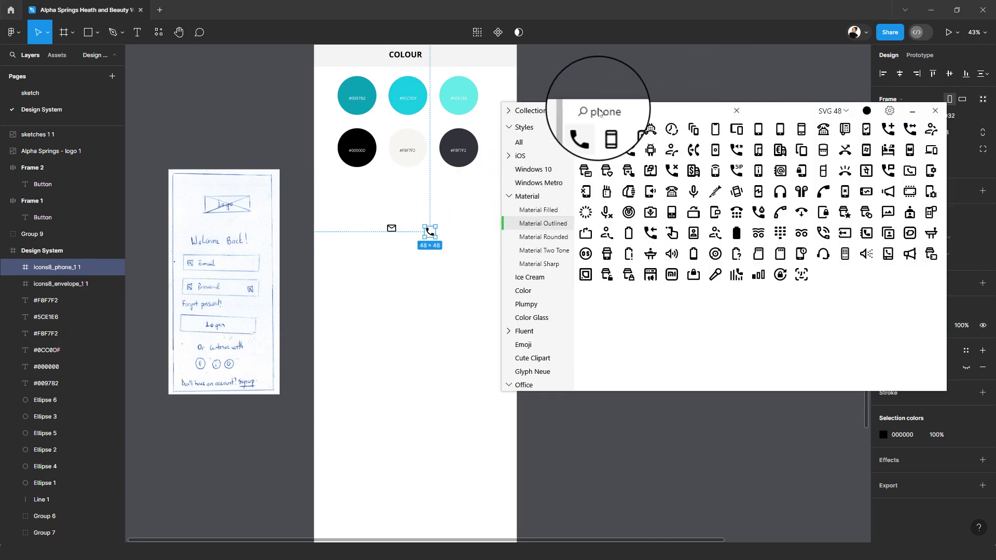
# Step: Search the icon library for "forward" and place the forward chevron icon beside the phone icon
pyautogui.hotkey('ctrl', 'a')
pyautogui.press('BackSpace')
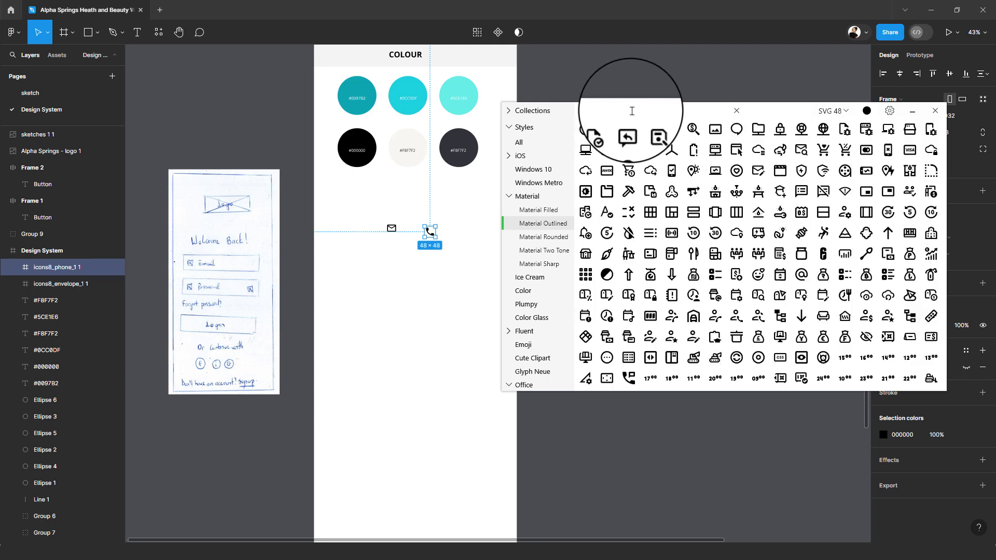
pyautogui.write('forward')
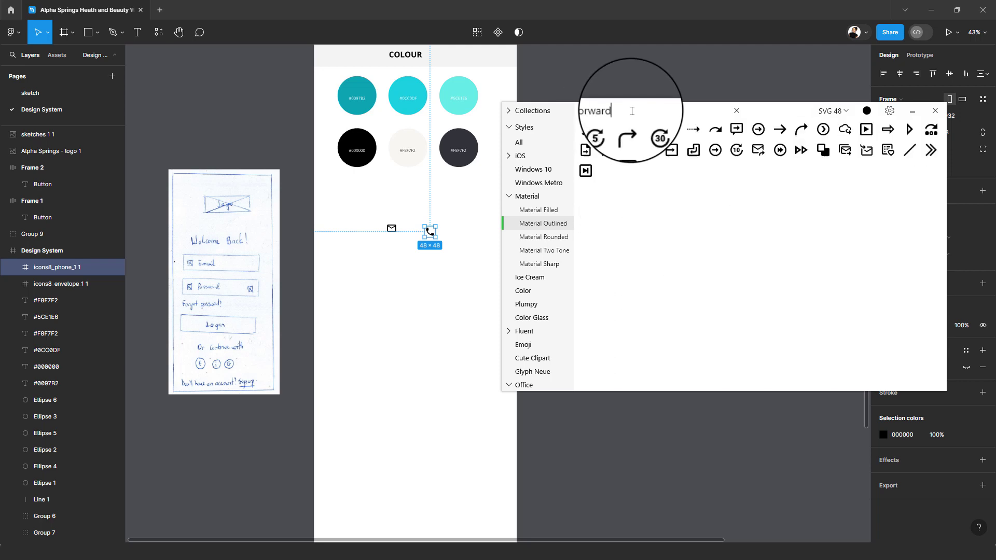
pyautogui.moveTo(585, 132); pyautogui.dragTo(470, 229)
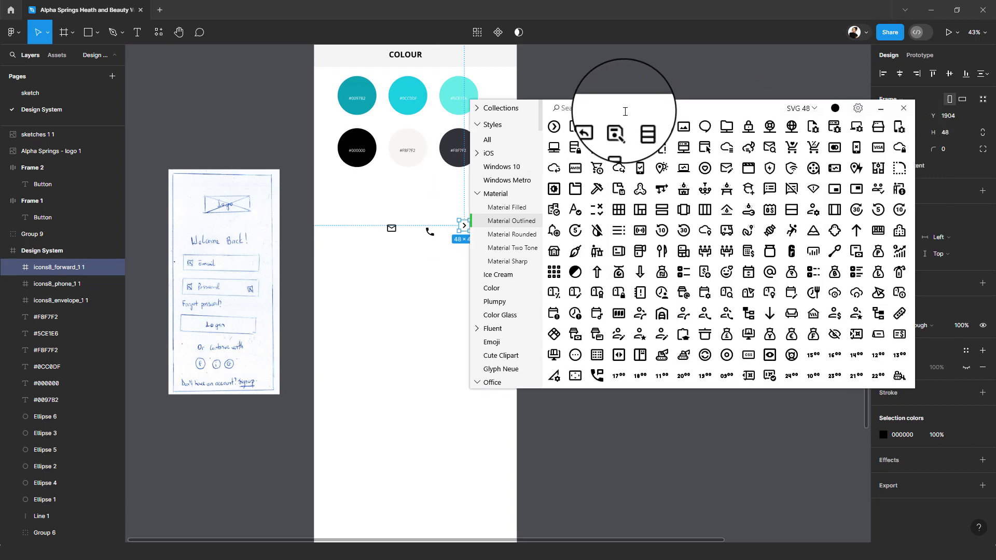
# Step: Search the icon library for "backward" and place the back chevron icon below the phone icon
pyautogui.write('bac')
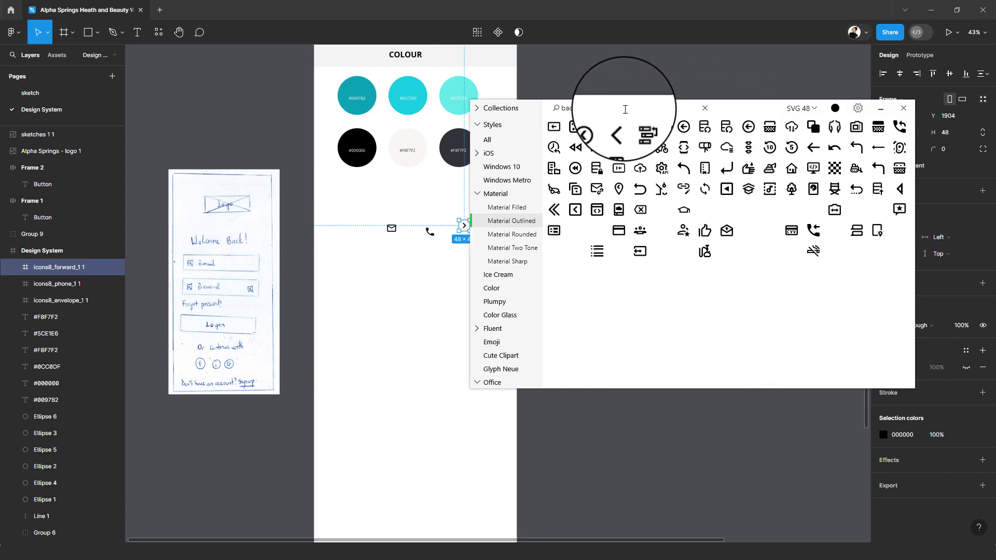
pyautogui.write('kward')
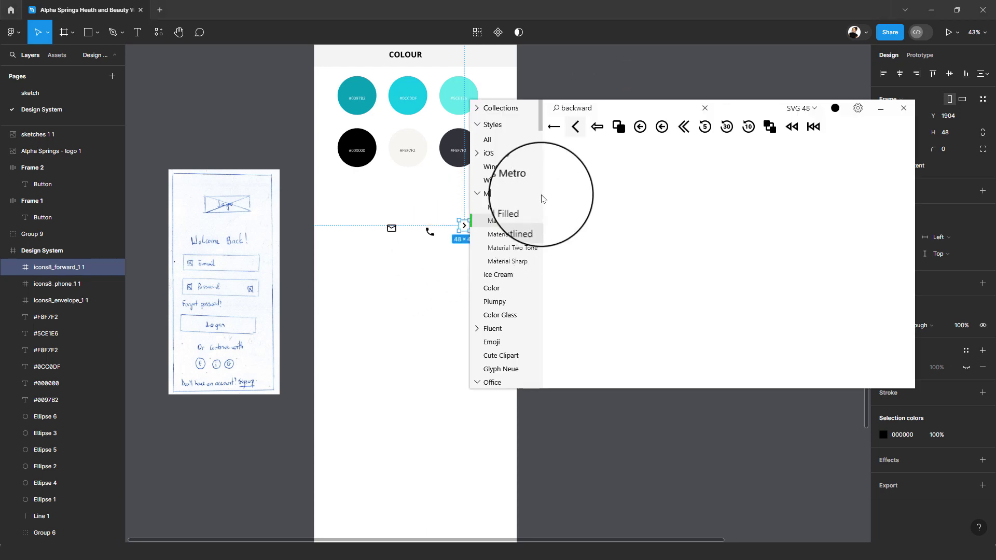
pyautogui.click(576, 127)
# Step: Search the icon library for "expand" and place the downward chevron icon below the envelope icon
pyautogui.write('e')
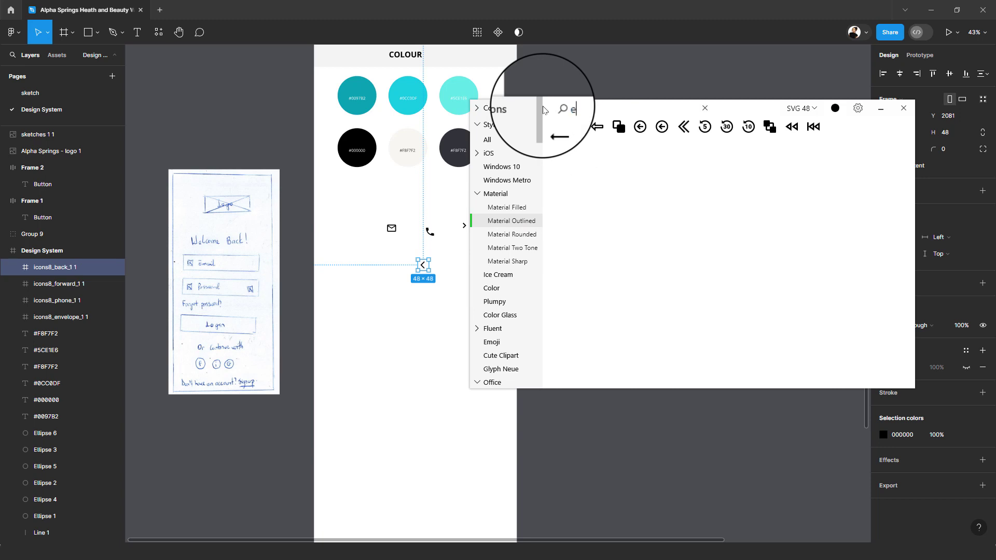
pyautogui.write('xpa')
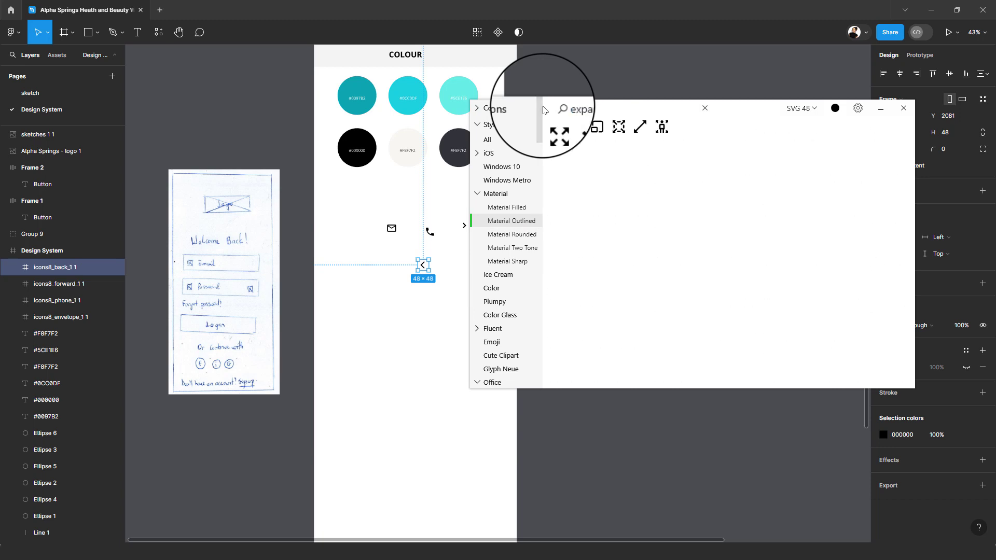
pyautogui.write('nd')
pyautogui.moveTo(575, 127); pyautogui.dragTo(394, 264)
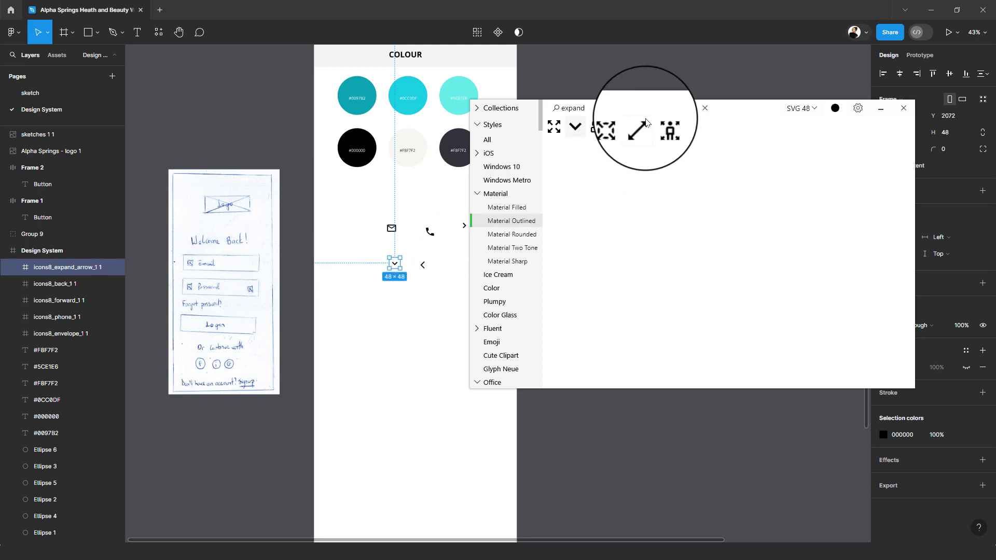
# Step: Search the icon library for "user" and place the circled user icon below the back chevron
pyautogui.write('pand')
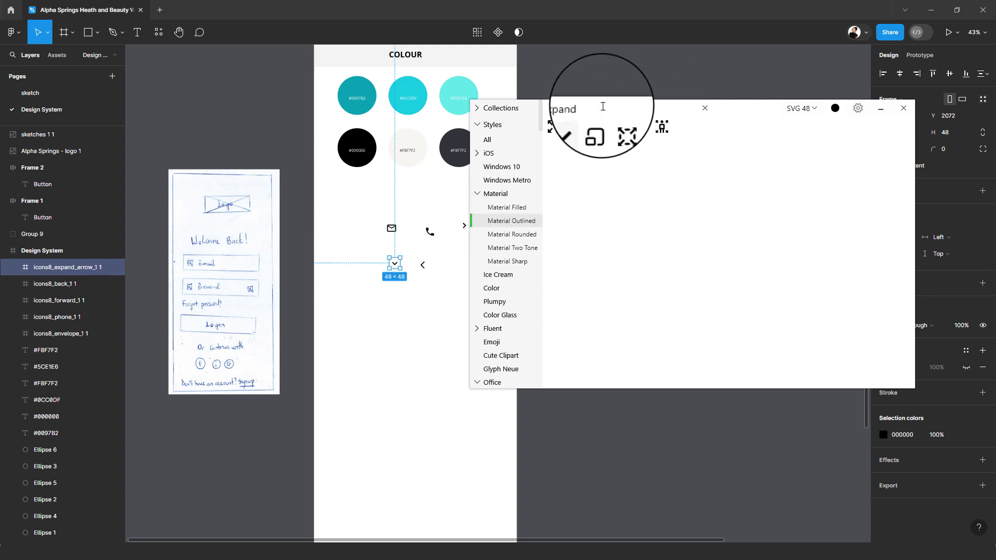
pyautogui.write('user')
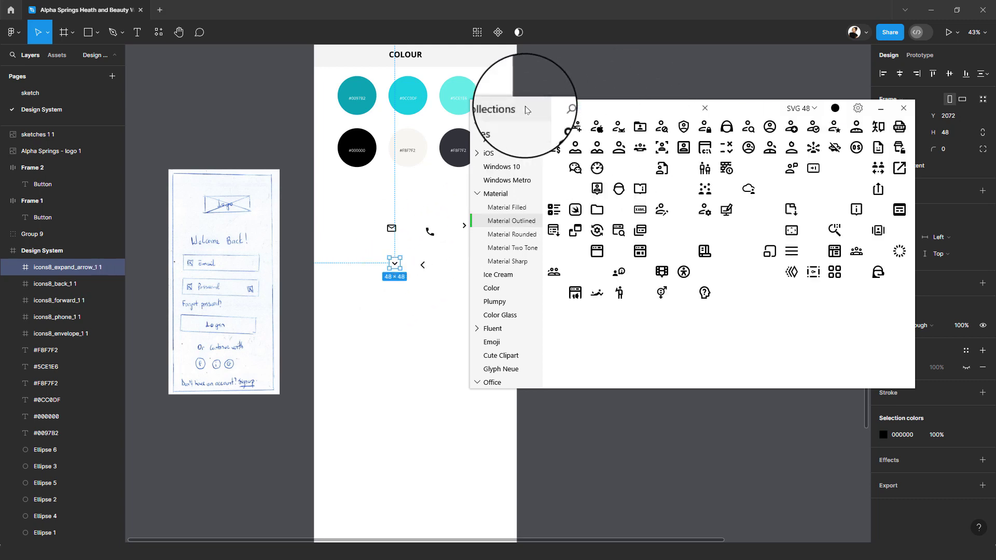
pyautogui.moveTo(771, 129); pyautogui.dragTo(432, 288)
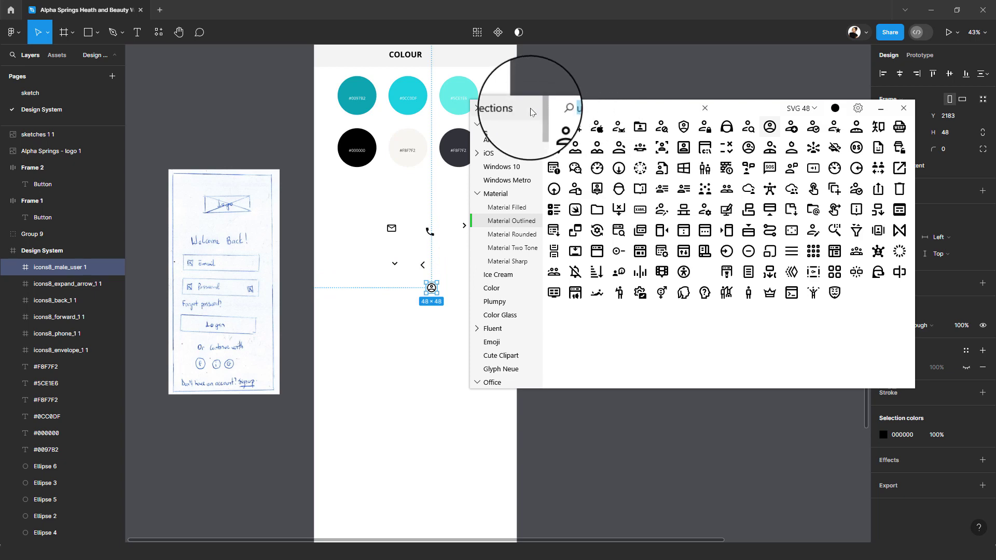
# Step: Find the home and hamburger menu icons in the library and place them near the downward chevron, home beside it and menu below
pyautogui.write('ome')
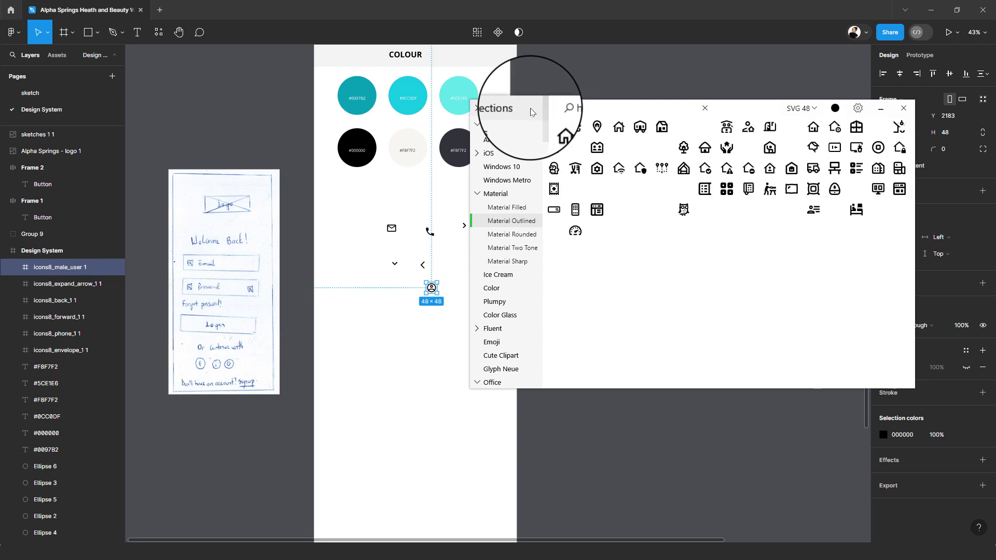
pyautogui.moveTo(573, 126); pyautogui.dragTo(349, 267)
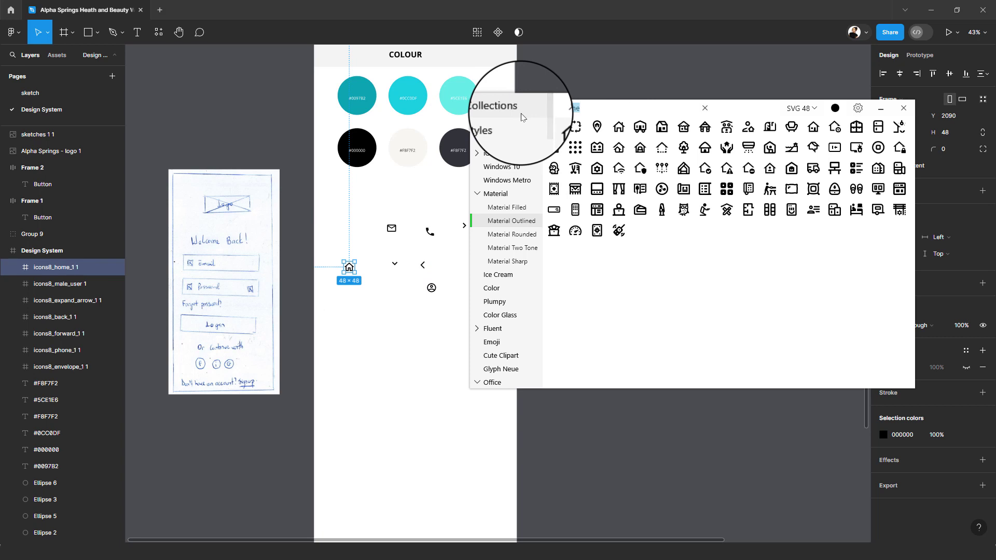
pyautogui.write('am')
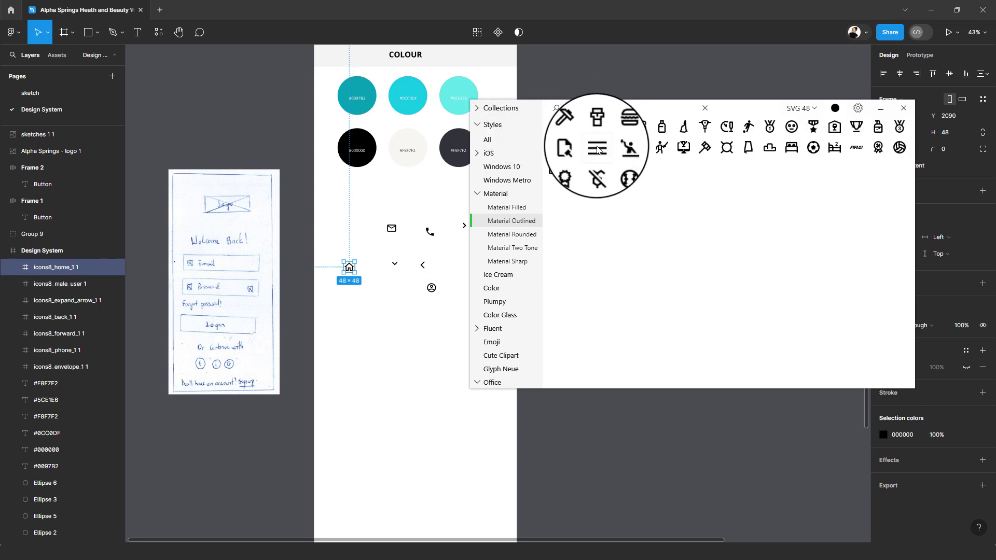
pyautogui.moveTo(597, 148); pyautogui.dragTo(382, 291)
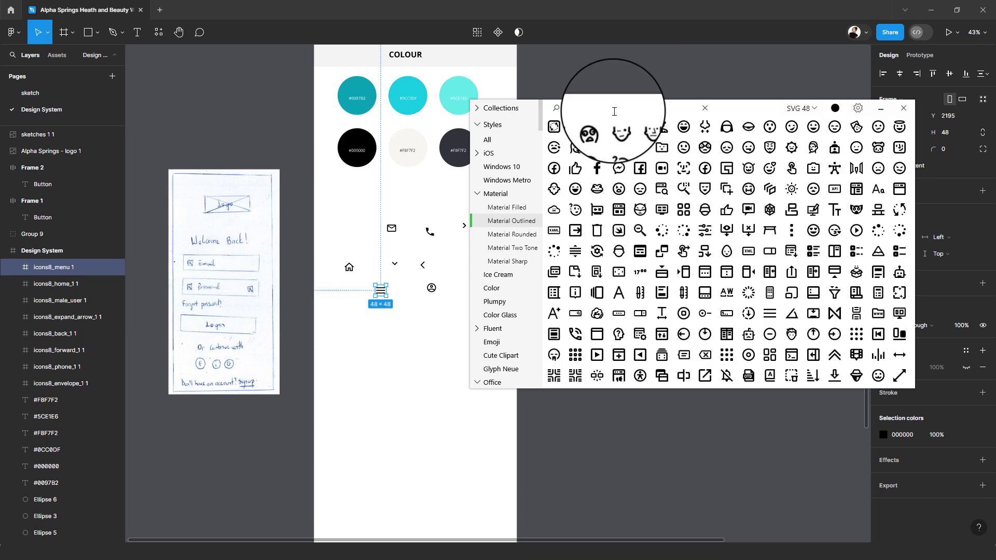
# Step: Find the Facebook "f" and Instagram icons in the library and place them side by side below the menu and user icons
pyautogui.write('faceboo')
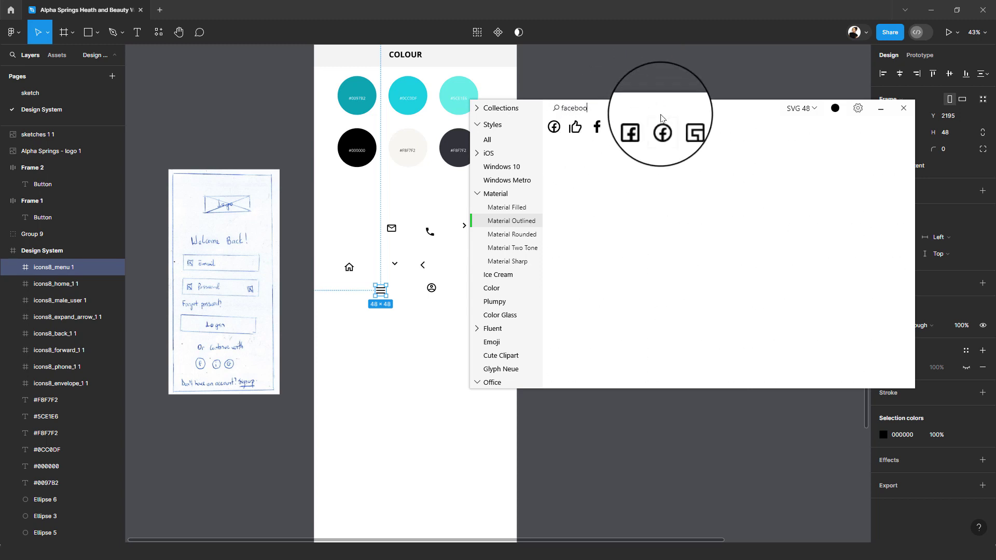
pyautogui.moveTo(596, 127); pyautogui.dragTo(400, 327)
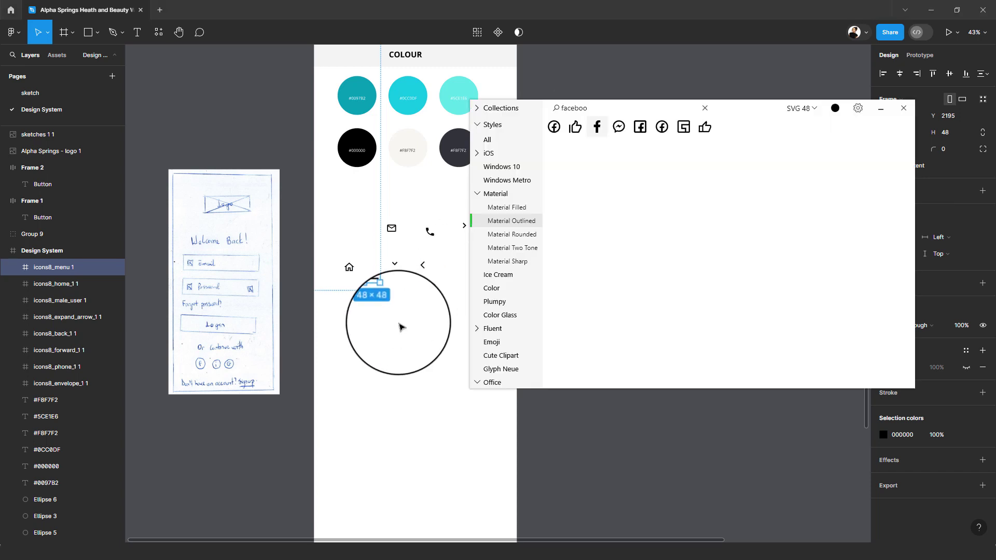
pyautogui.hotkey('ctrl', 'a')
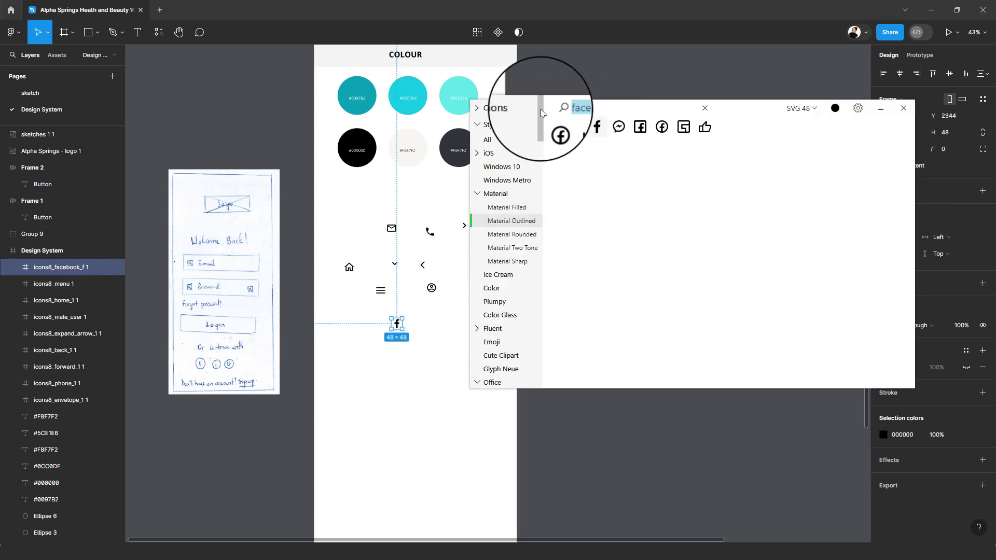
pyautogui.write('insta')
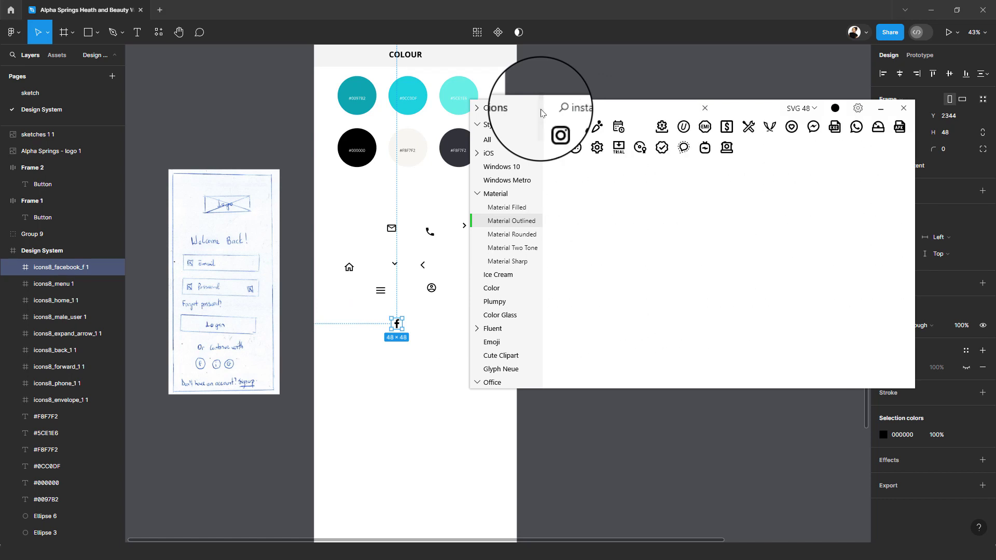
pyautogui.moveTo(576, 151); pyautogui.dragTo(424, 329)
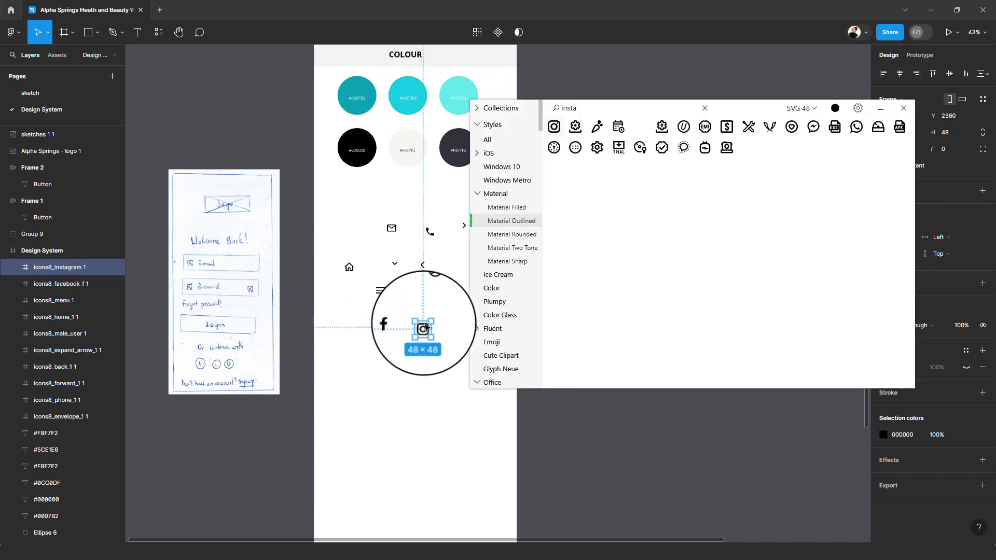
# Step: Search the icon library for "goo", place the Google icon beside the Instagram icon, and close the library
pyautogui.moveTo(591, 107); pyautogui.dragTo(538, 109)
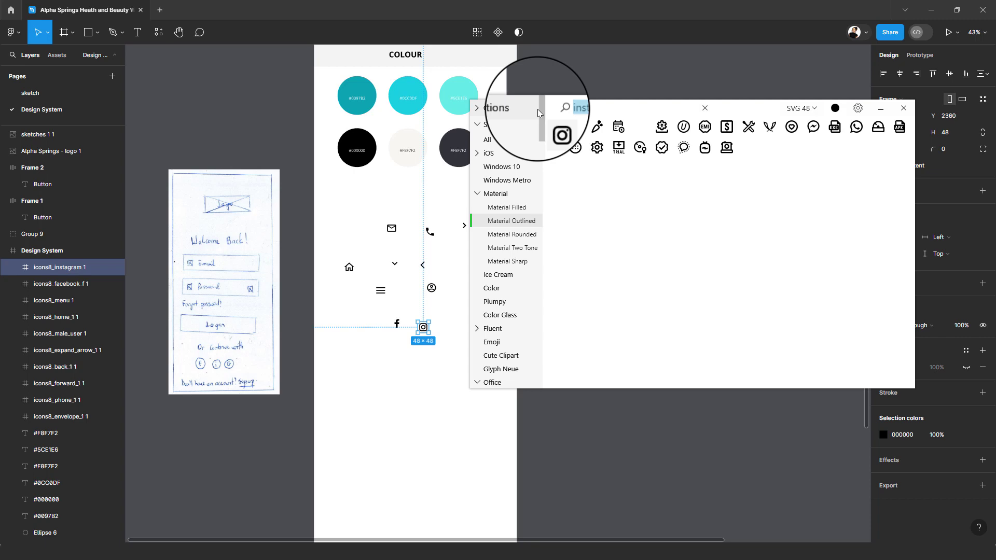
pyautogui.write('gm')
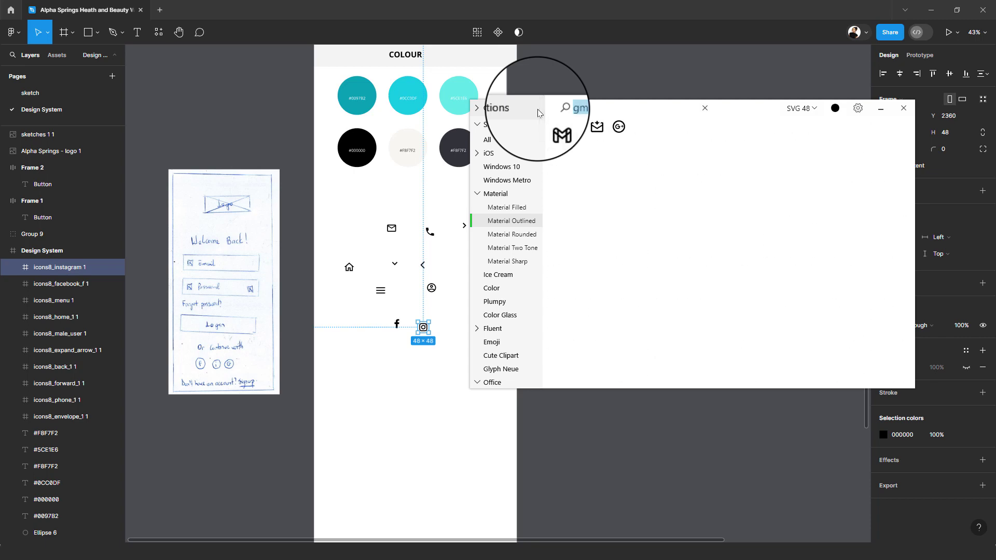
pyautogui.press('BackSpace')
pyautogui.write('oo')
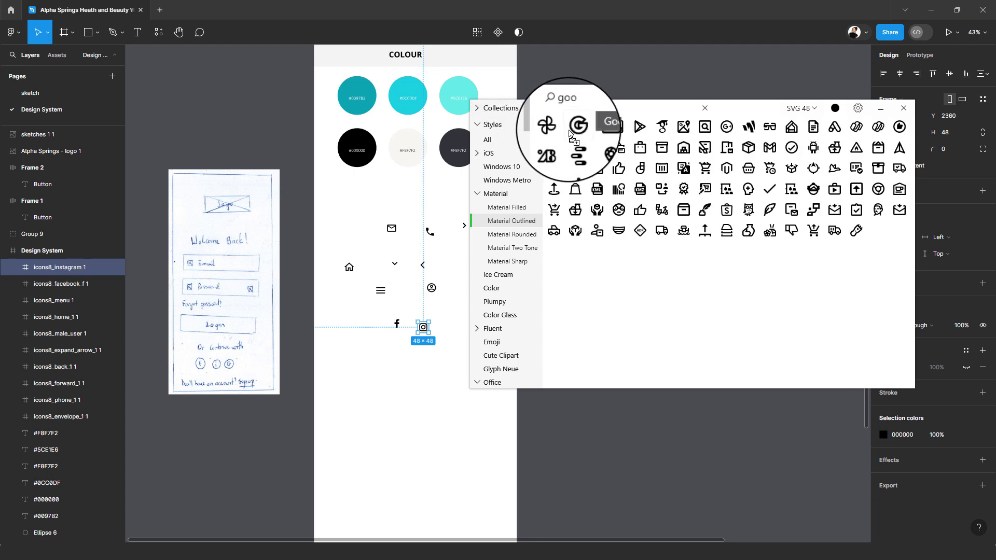
pyautogui.moveTo(576, 127); pyautogui.dragTo(453, 329)
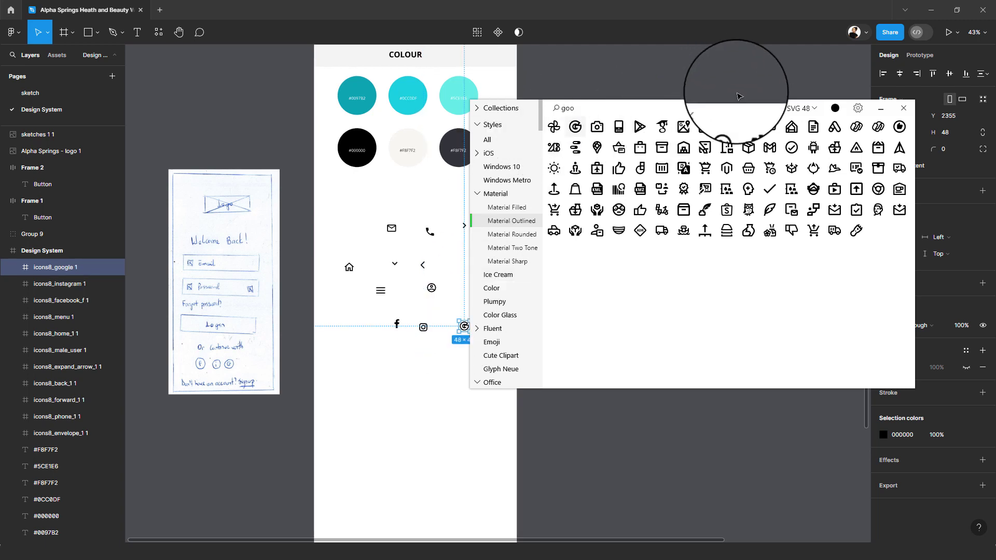
pyautogui.moveTo(740, 96); pyautogui.dragTo(795, 51)
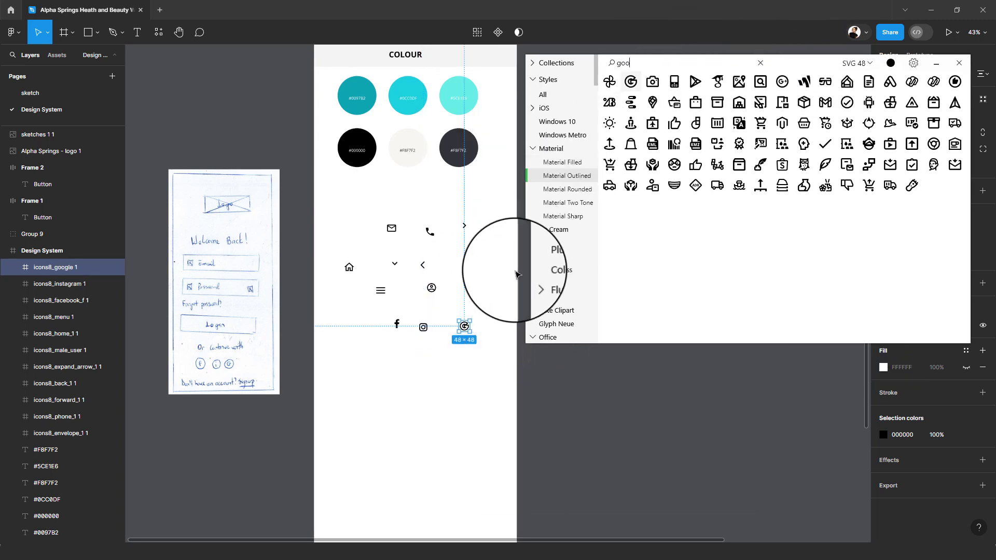
pyautogui.click(959, 63)
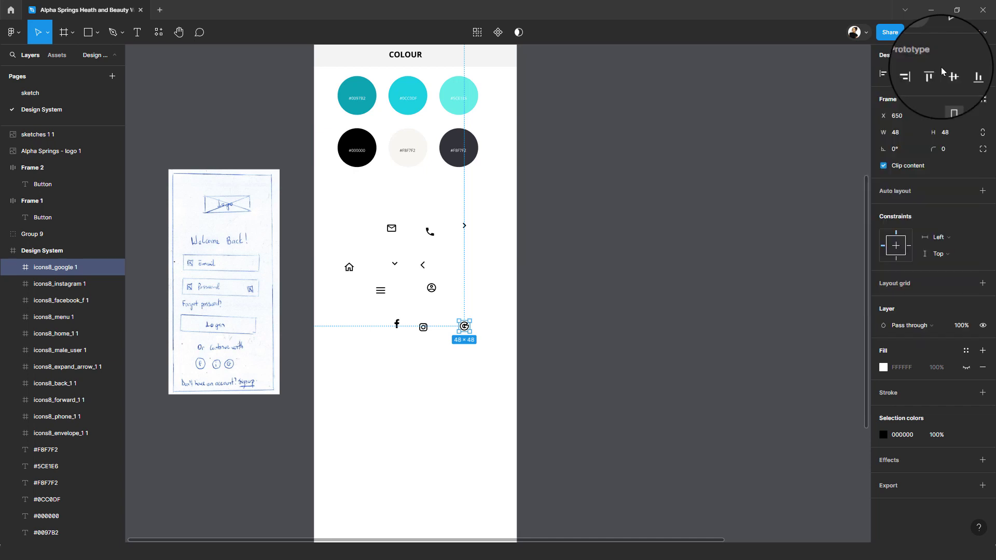
# Step: Group the COLOUR heading text with its grey background bar
pyautogui.scroll(3, 411, 374)
pyautogui.scroll(3, 507, 282)
pyautogui.click(527, 324)
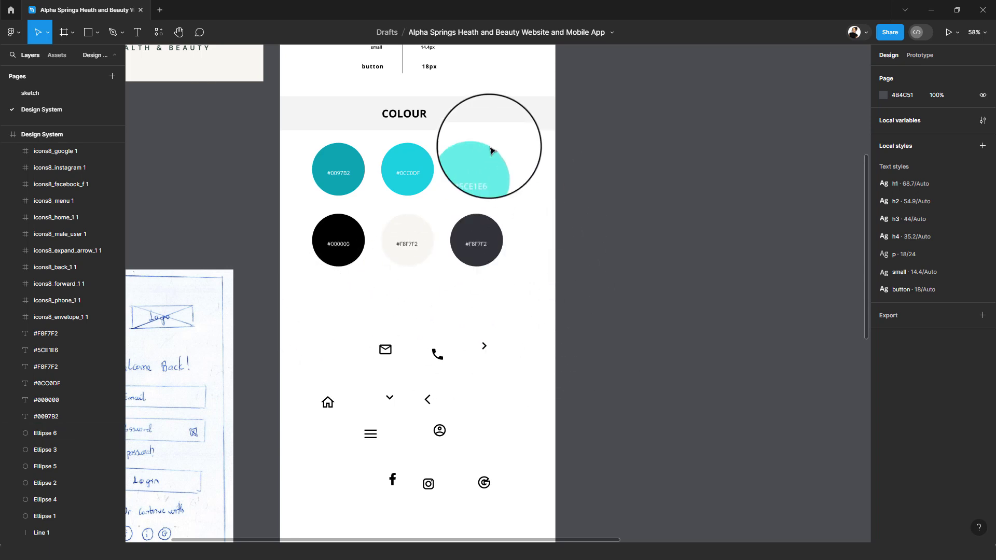
pyautogui.click(404, 115)
pyautogui.keyDown('shift'); pyautogui.click(491, 126); pyautogui.keyUp('shift')
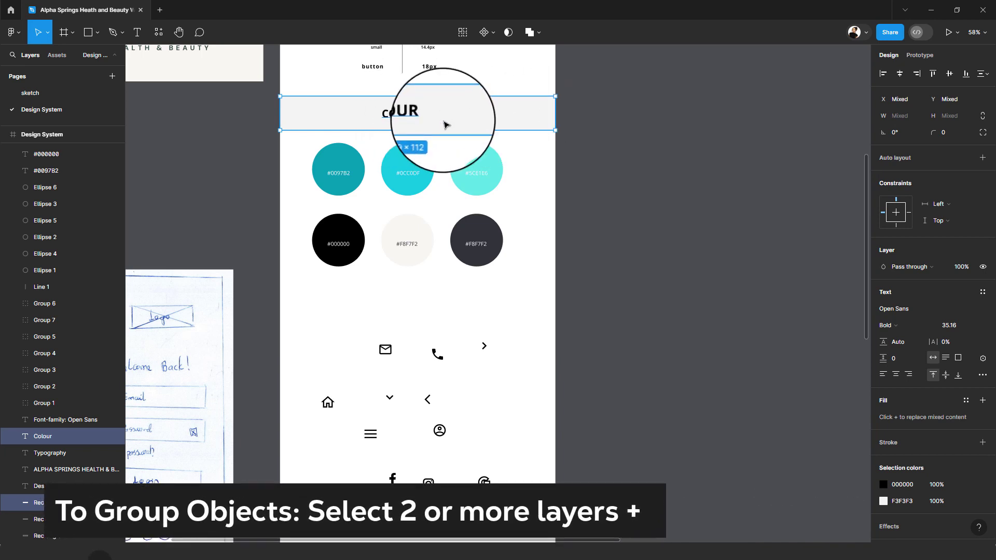
pyautogui.hotkey('ctrl', 'g')
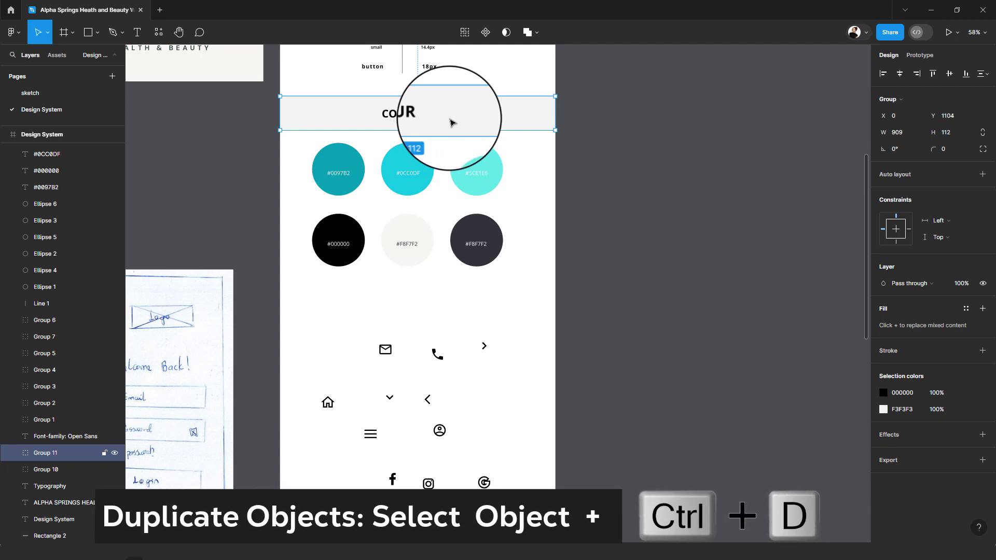
# Step: Duplicate the COLOUR heading group into the gap between the swatches and the icons, and retitle the copy "Icons"
pyautogui.hotkey('ctrl', 'd')
pyautogui.moveTo(451, 125); pyautogui.dragTo(408, 311)
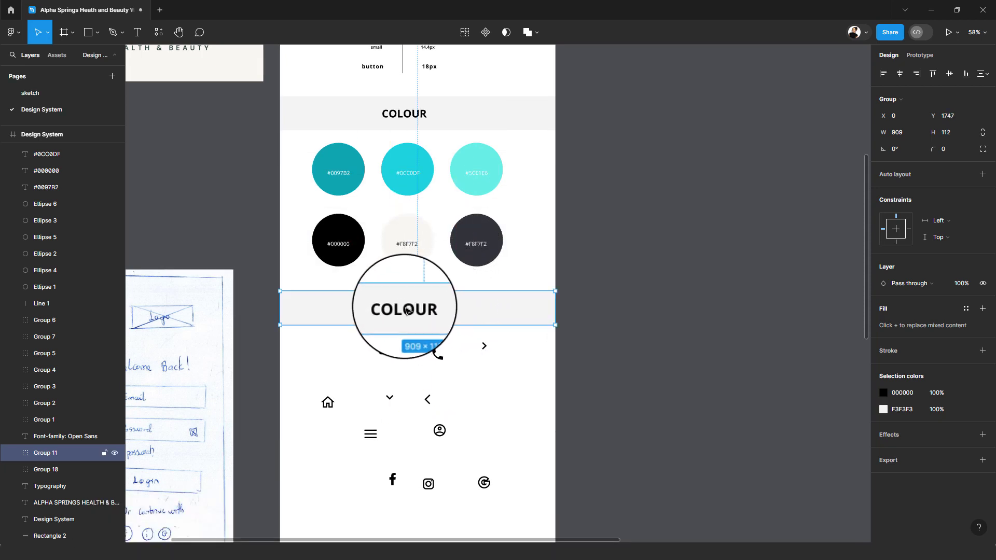
pyautogui.doubleClick(408, 310)
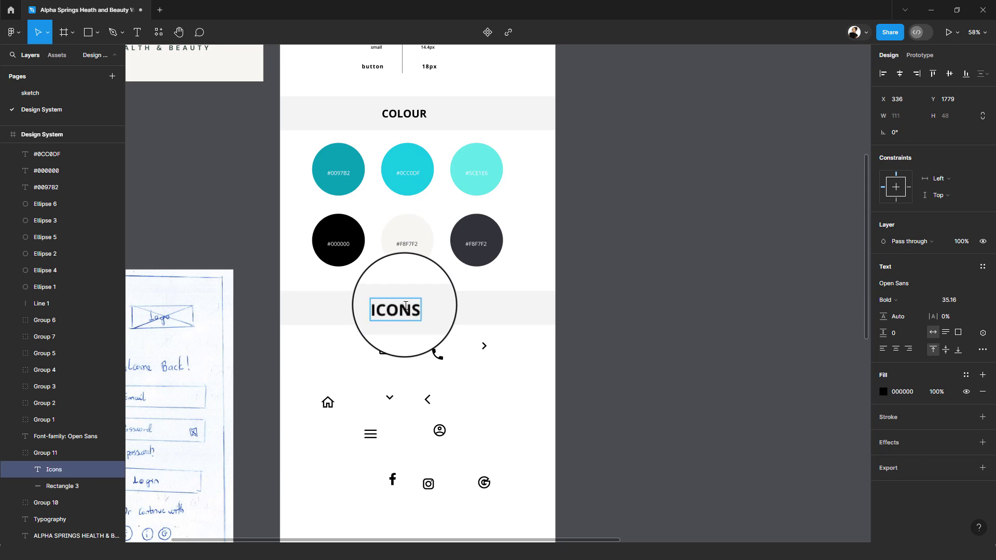
pyautogui.write('Icons')
pyautogui.press('Escape')
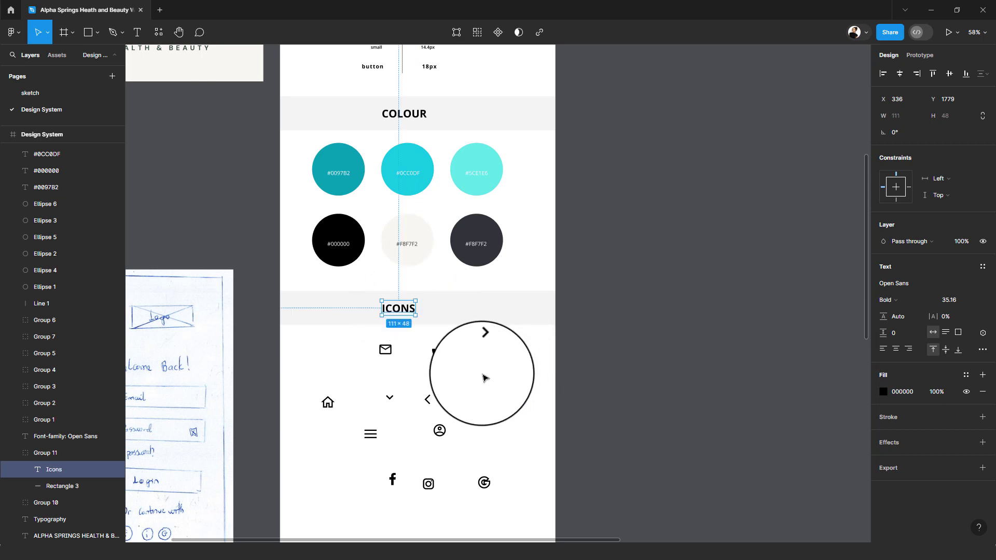
# Step: Centre the ICONS heading text horizontally within its grey background bar
pyautogui.scroll(-2, 467, 353)
pyautogui.keyDown('shift'); pyautogui.click(447, 271); pyautogui.keyUp('shift')
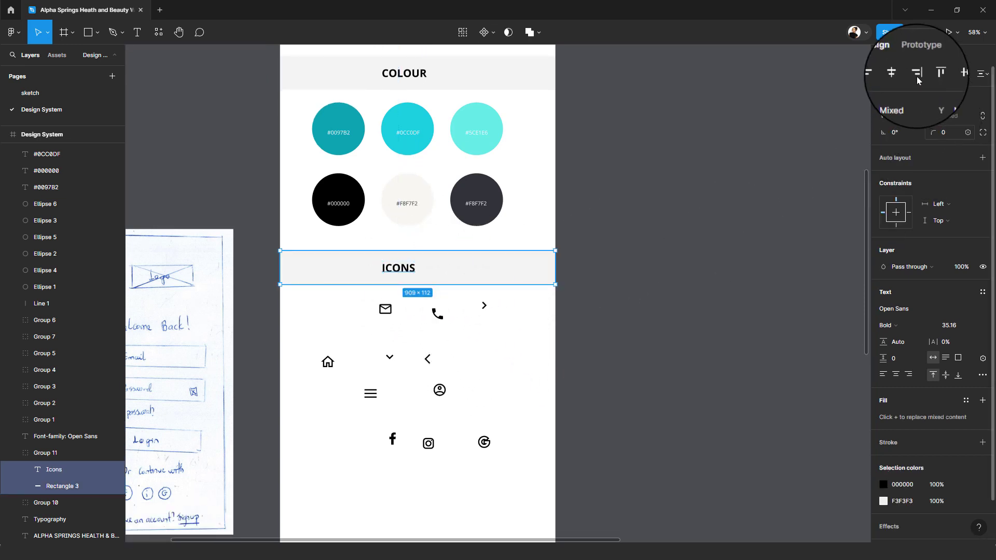
pyautogui.click(899, 73)
# Step: Centre the COLOUR heading text horizontally within its grey bar and clear the selection
pyautogui.click(405, 73)
pyautogui.keyDown('shift'); pyautogui.click(509, 82); pyautogui.keyUp('shift')
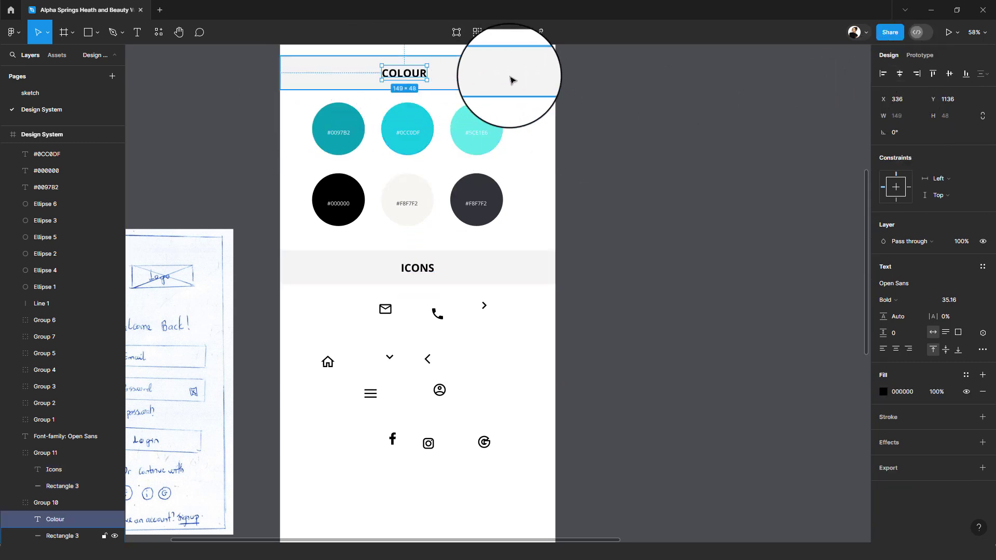
pyautogui.click(900, 73)
pyautogui.click(702, 217)
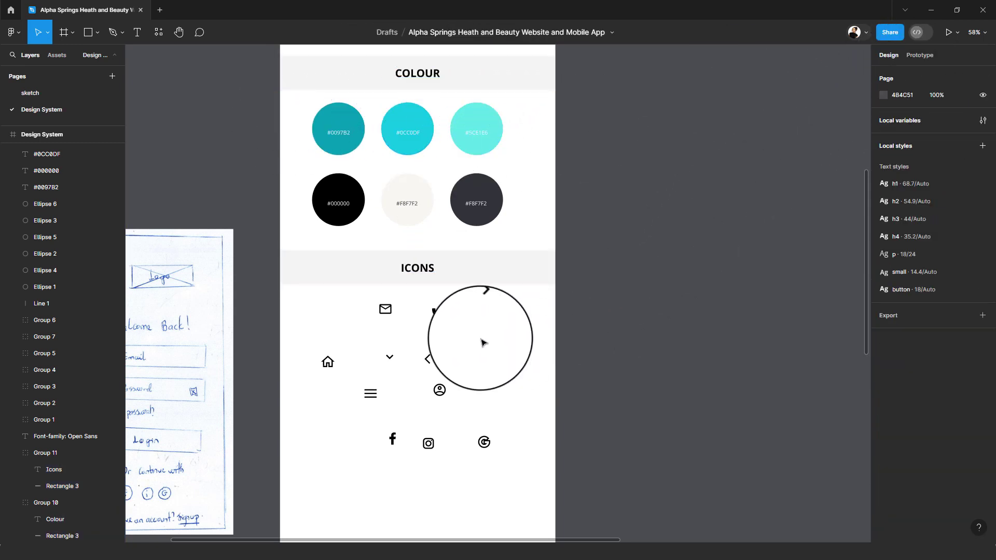
# Step: Arrange all icons below the ICONS heading in a wrapping auto layout frame 750 wide, five per row, with 11 horizontal and 10 vertical padding
pyautogui.scroll(3, 480, 341)
pyautogui.scroll(-4, 486, 337)
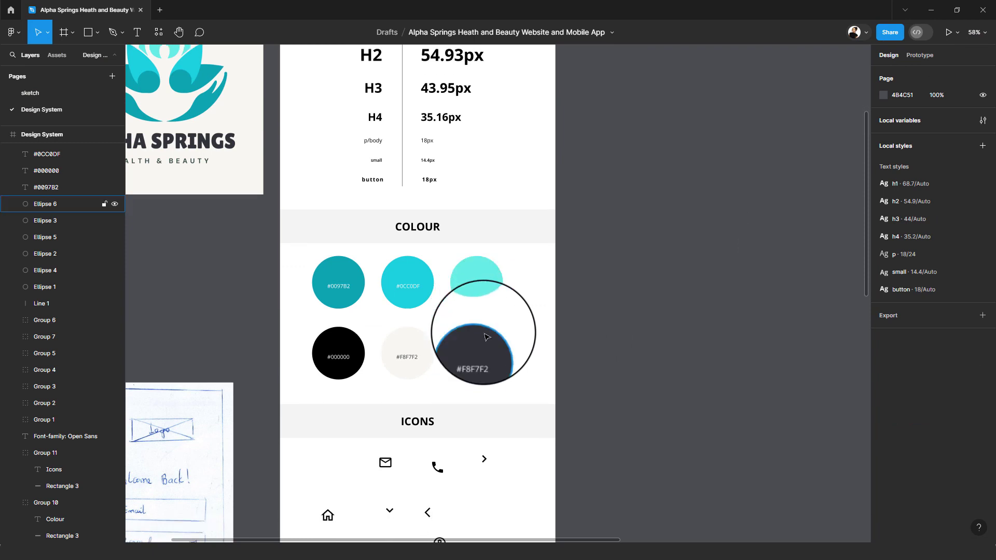
pyautogui.scroll(-3, 486, 332)
pyautogui.scroll(2, 486, 270)
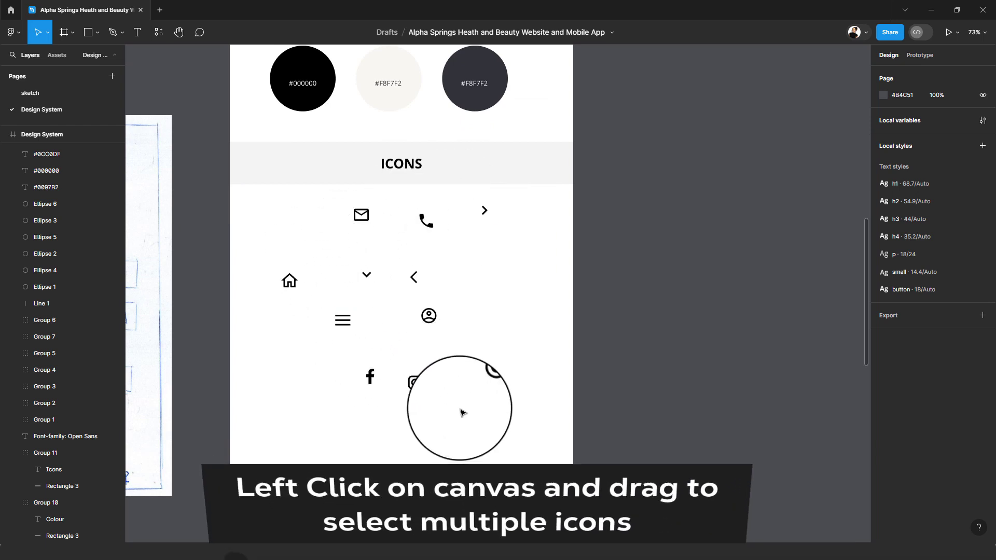
pyautogui.moveTo(276, 191); pyautogui.dragTo(539, 456)
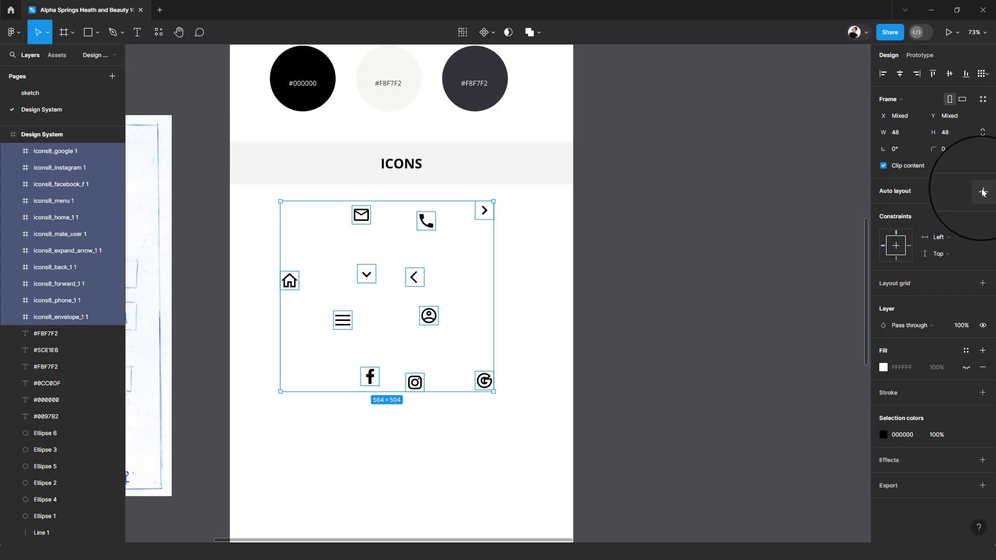
pyautogui.click(982, 192)
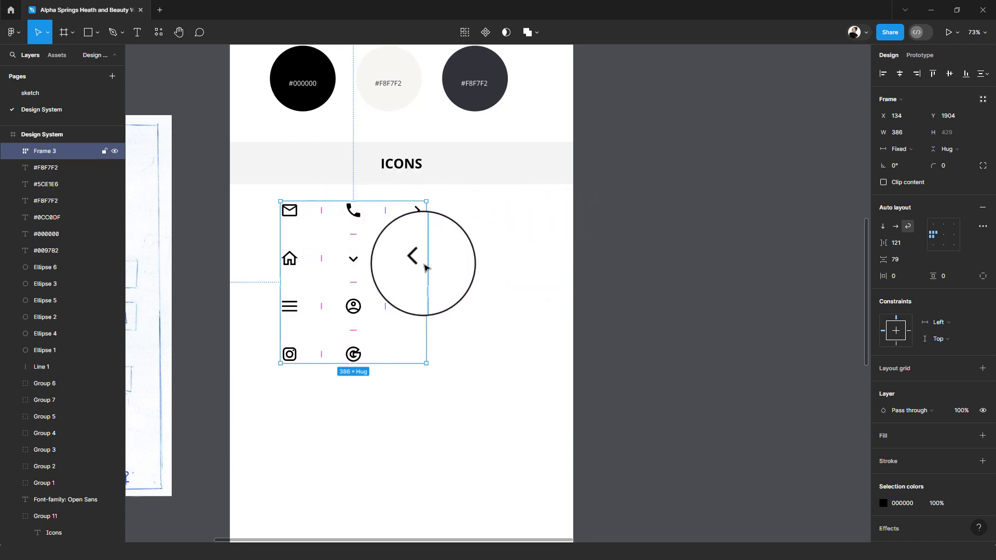
pyautogui.moveTo(425, 261)
pyautogui.mouseDown()
pyautogui.moveTo(349, 258)
pyautogui.moveTo(442, 260)
pyautogui.mouseUp()
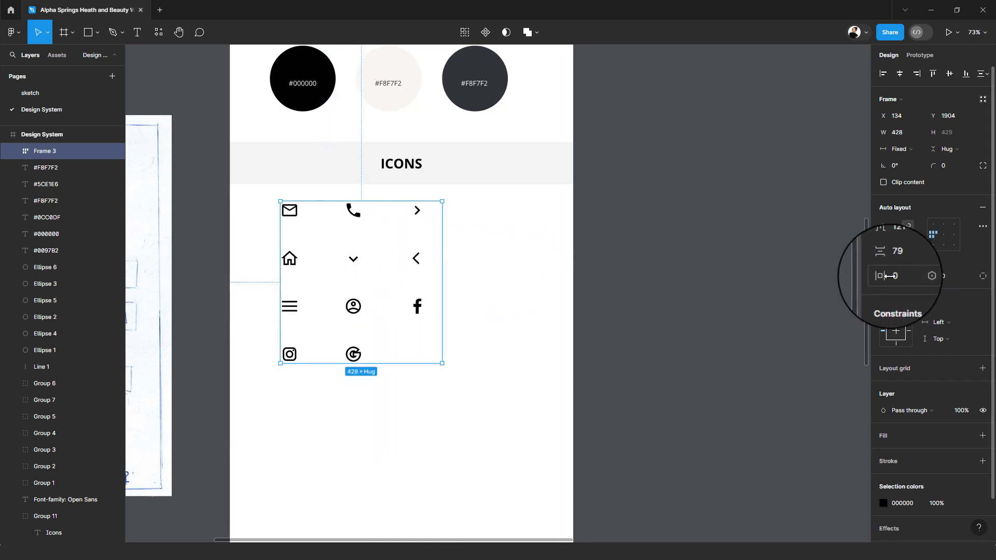
pyautogui.moveTo(883, 243); pyautogui.dragTo(445, 220)
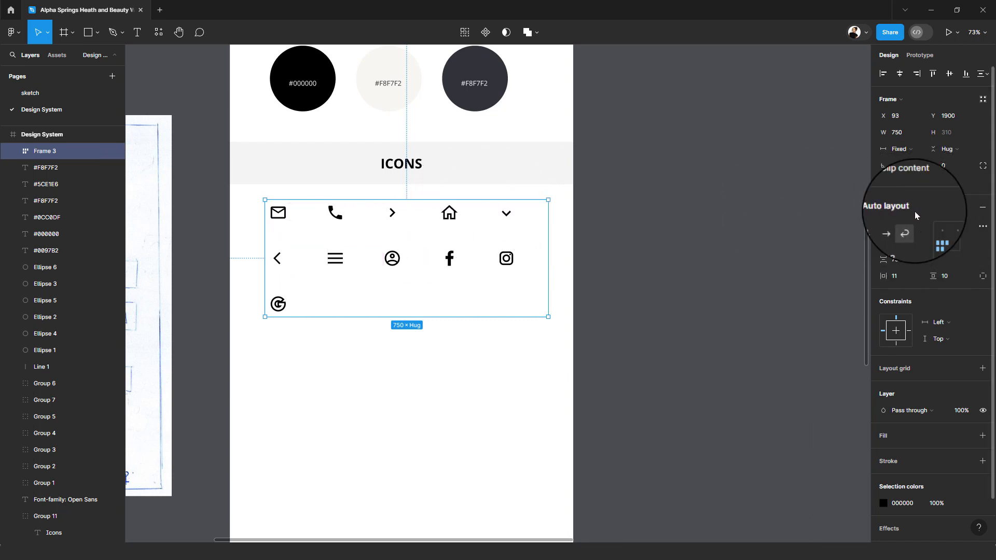
# Step: Remove the auto layout from the icon frame, ungroup it into separate icons and clear the selection
pyautogui.click(986, 210)
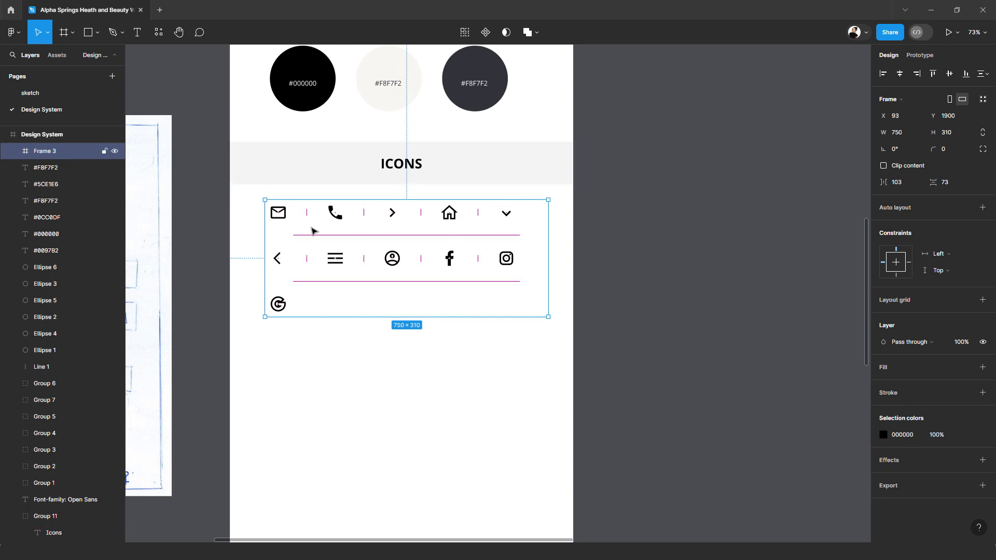
pyautogui.rightClick(388, 261)
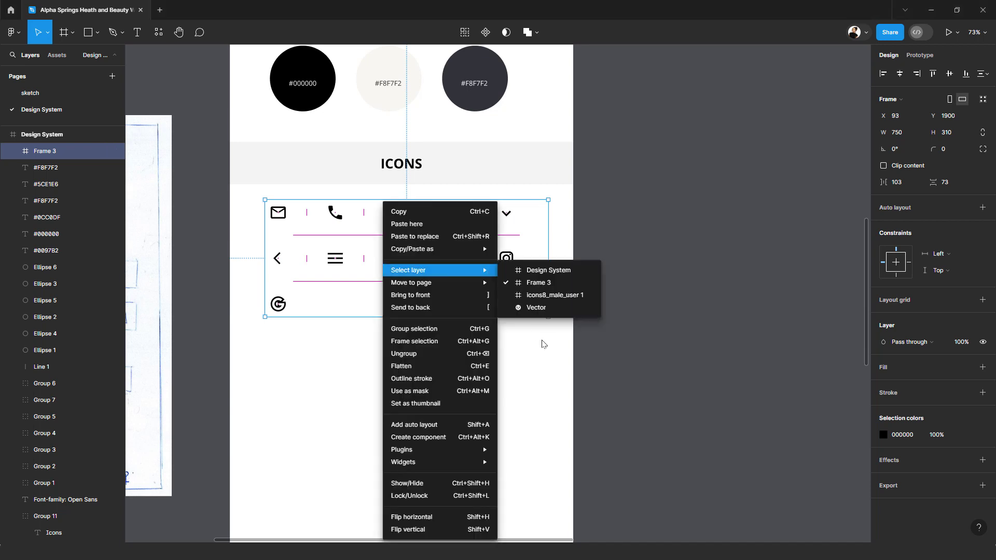
pyautogui.click(473, 355)
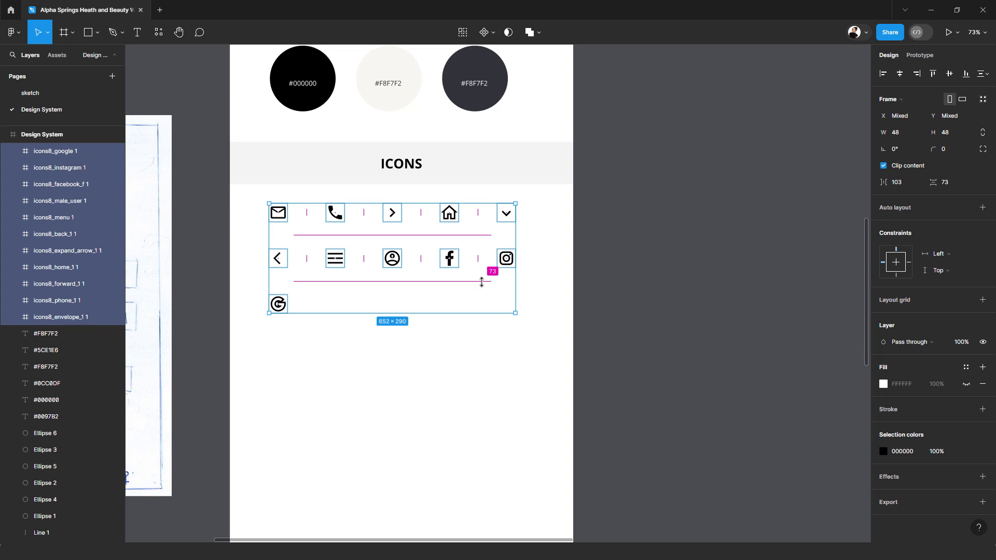
pyautogui.click(615, 273)
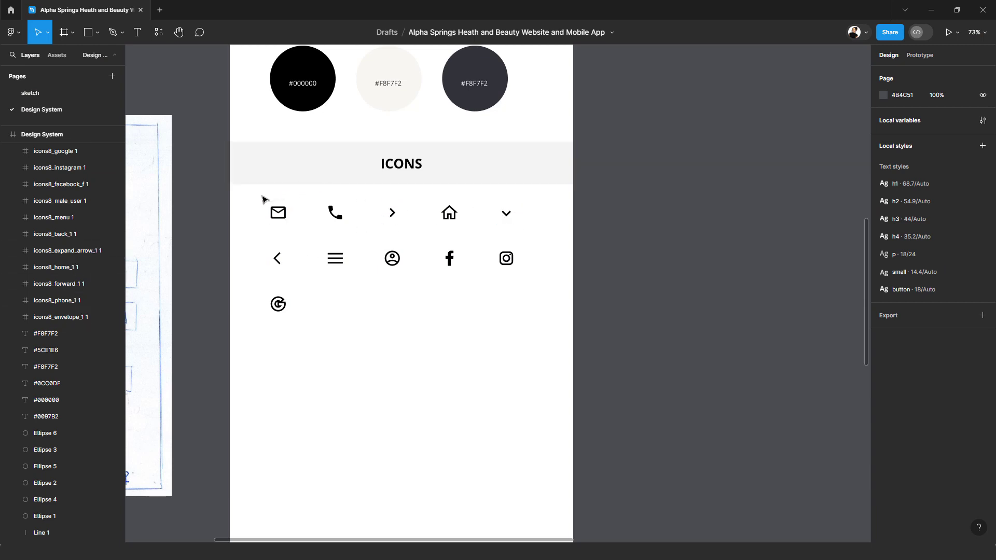
# Step: Select all icons below the ICONS heading and create multiple components, one from each icon
pyautogui.moveTo(262, 196); pyautogui.dragTo(547, 347)
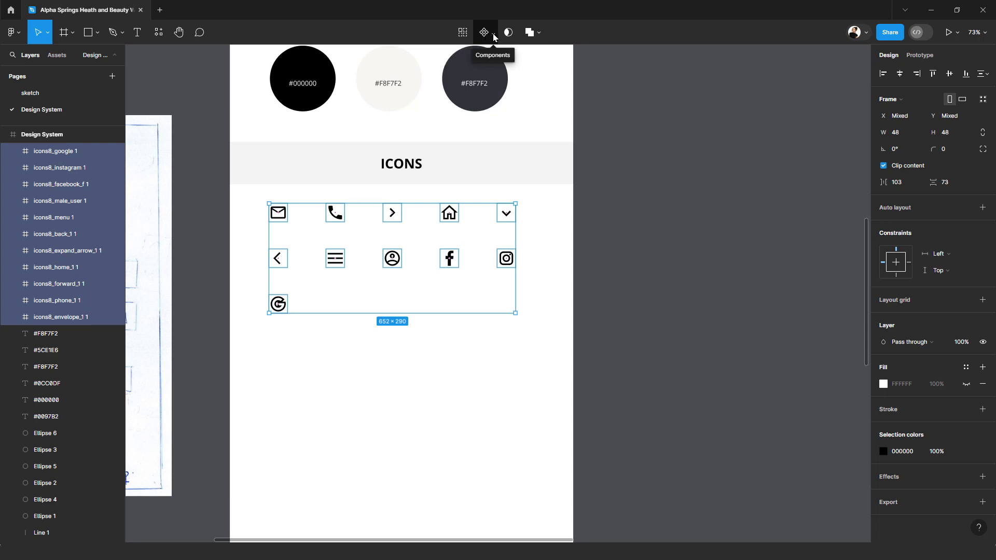
pyautogui.click(494, 35)
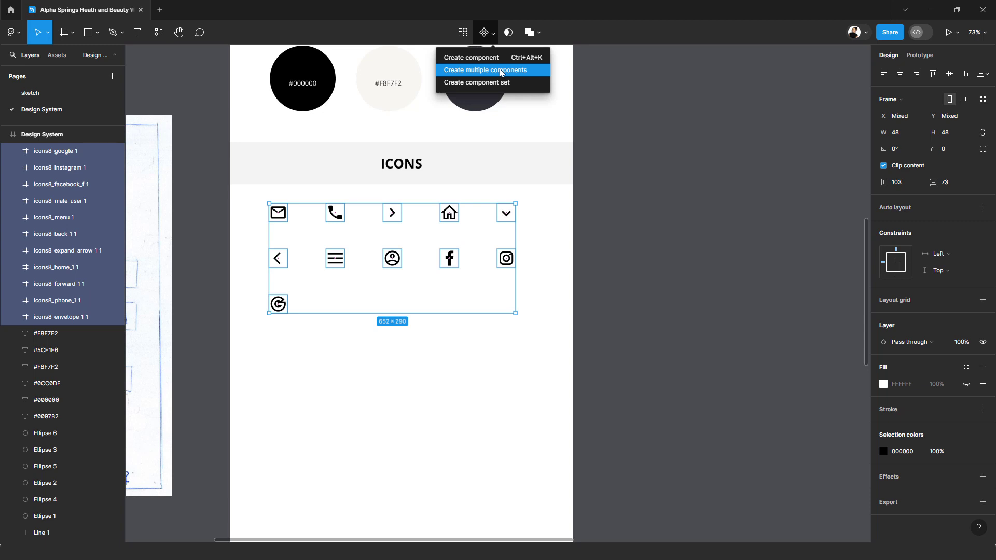
pyautogui.click(530, 77)
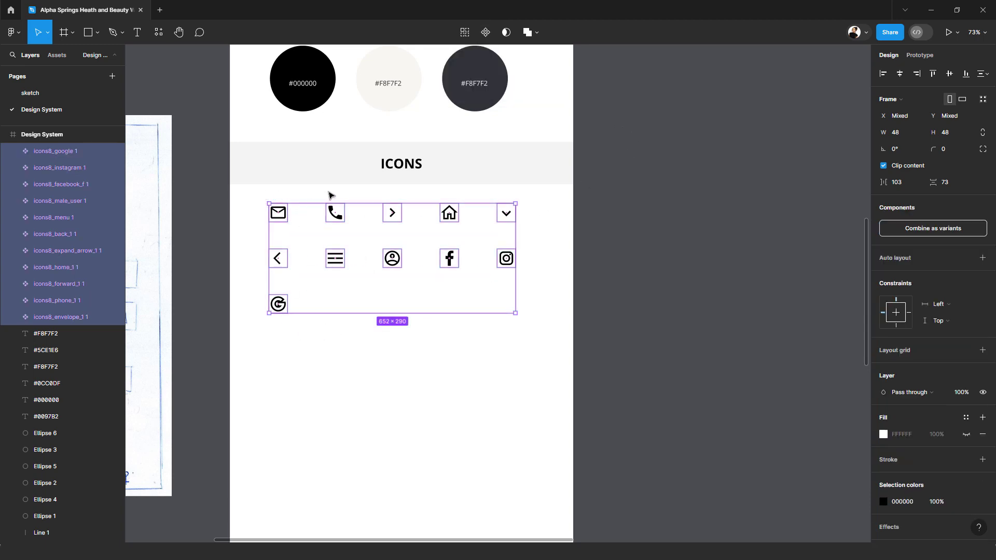
# Step: Inspect the envelope, phone and forward icons one by one as separate components, and clear the selection
pyautogui.click(271, 197)
pyautogui.click(279, 213)
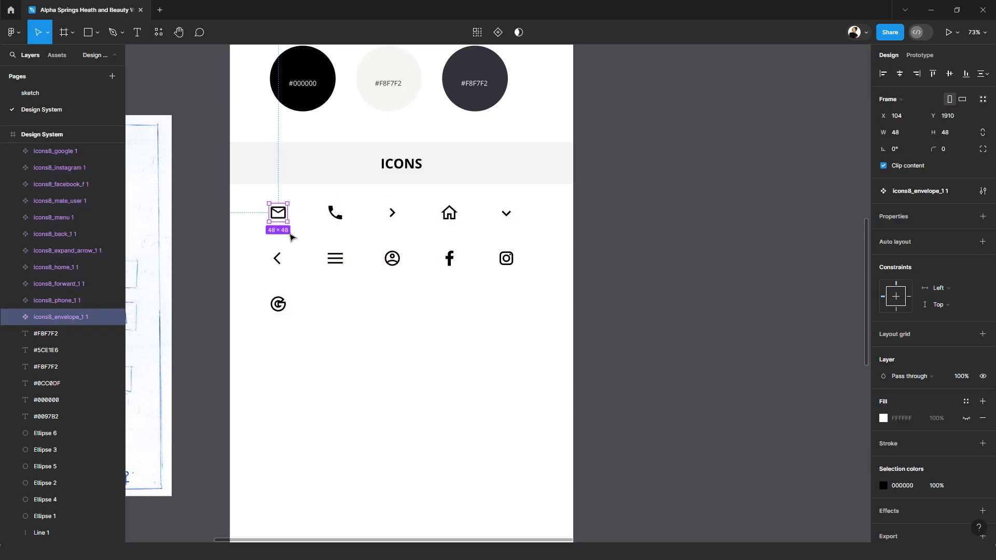
pyautogui.click(336, 213)
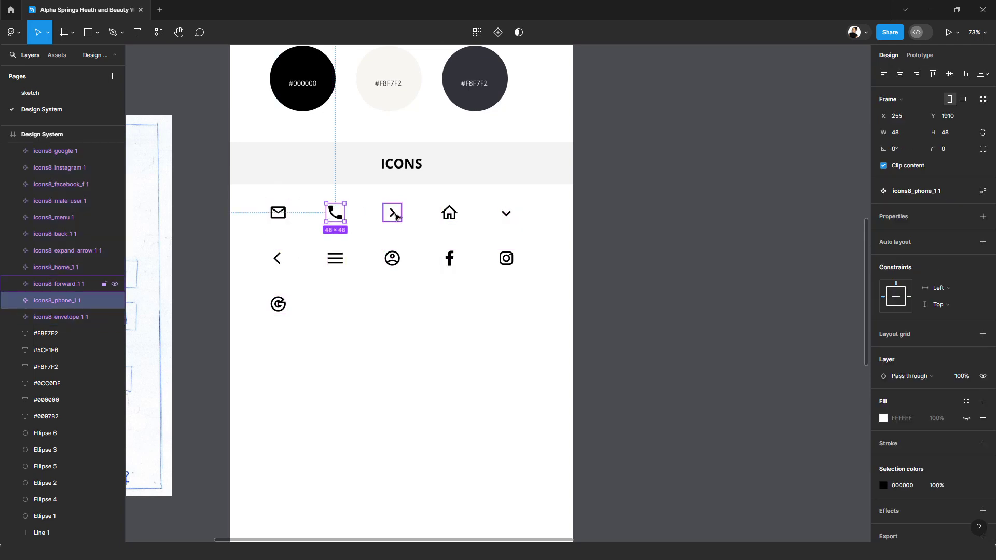
pyautogui.click(396, 217)
pyautogui.click(463, 215)
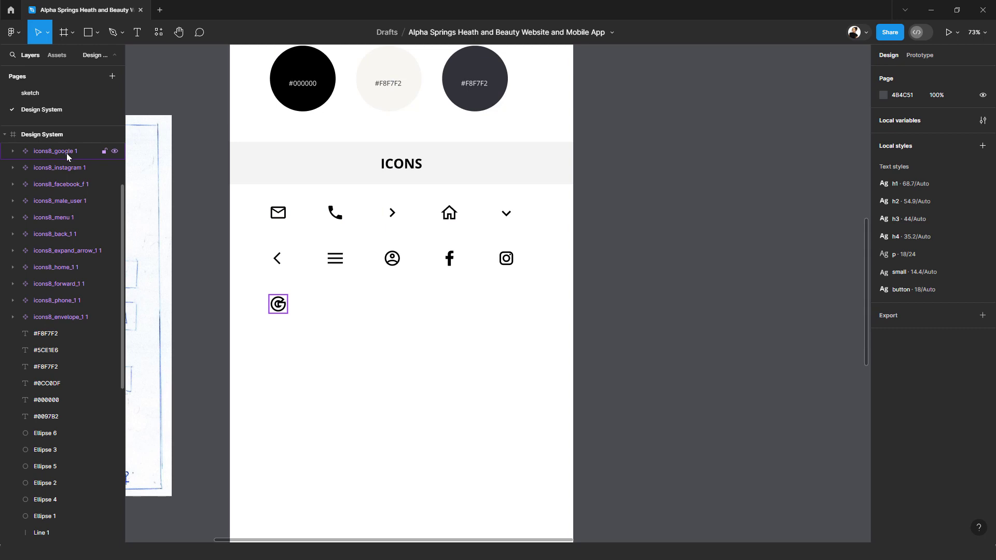